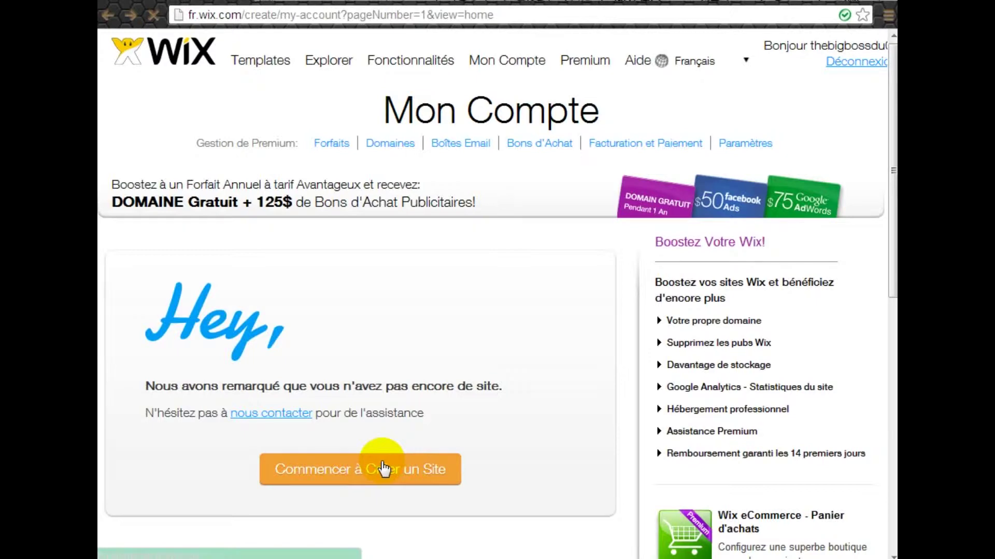
- Start creating a new site and open the free Tatoueur template for editing
{"action": "left_click", "coordinate": [383, 469]}
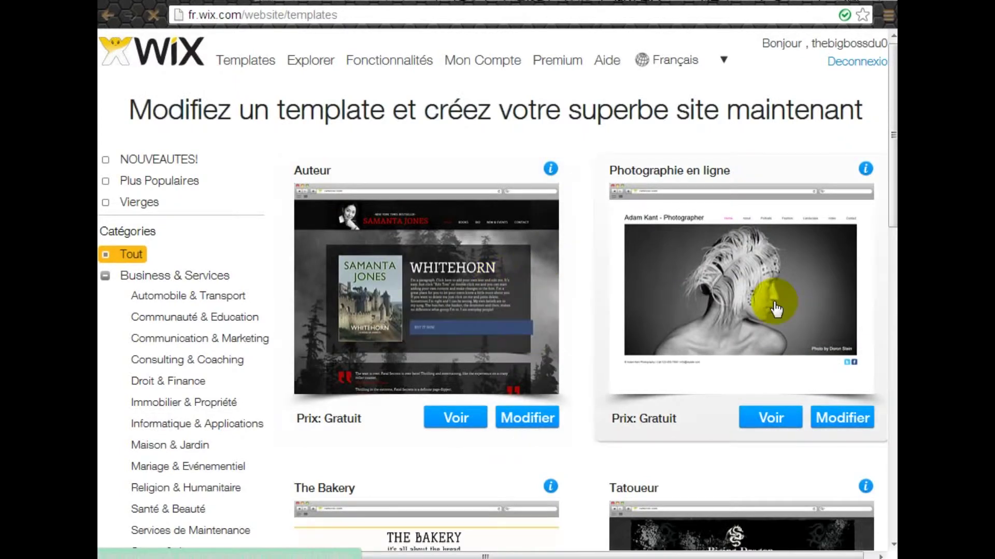
{"action": "scroll", "coordinate": [656, 305], "scroll_direction": "down", "scroll_amount": 6}
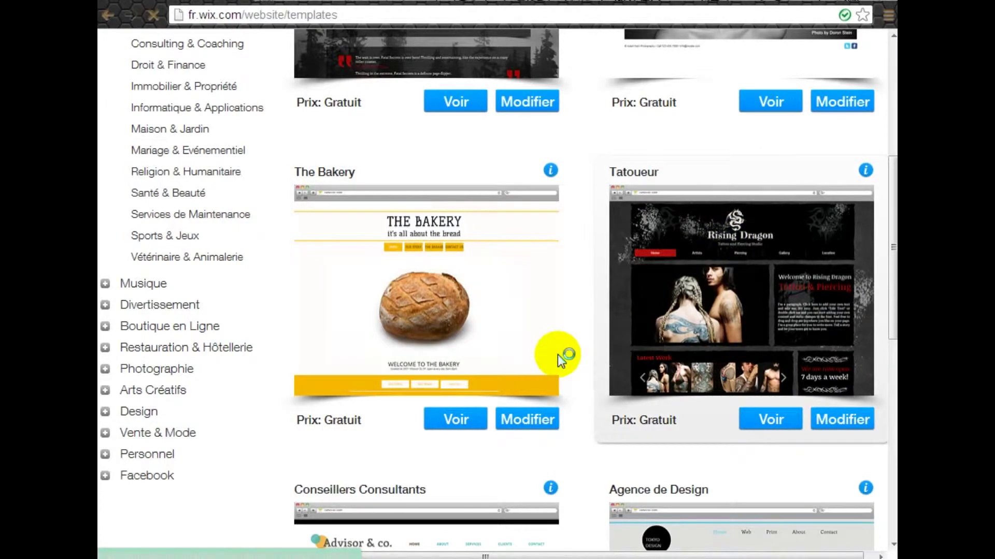
{"action": "scroll", "coordinate": [566, 356], "scroll_direction": "down", "scroll_amount": 10}
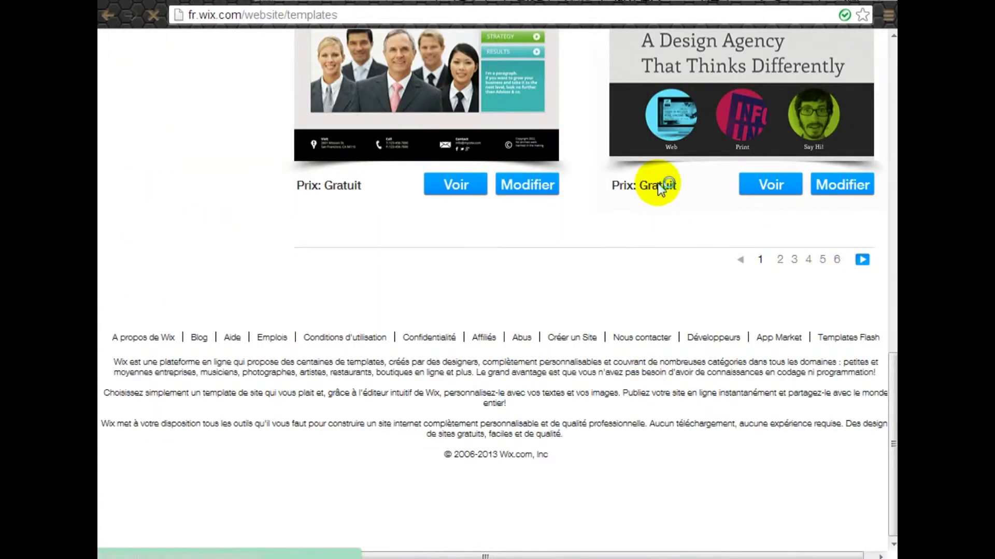
{"action": "scroll", "coordinate": [655, 197], "scroll_direction": "up", "scroll_amount": 5}
{"action": "scroll", "coordinate": [694, 282], "scroll_direction": "up", "scroll_amount": 5}
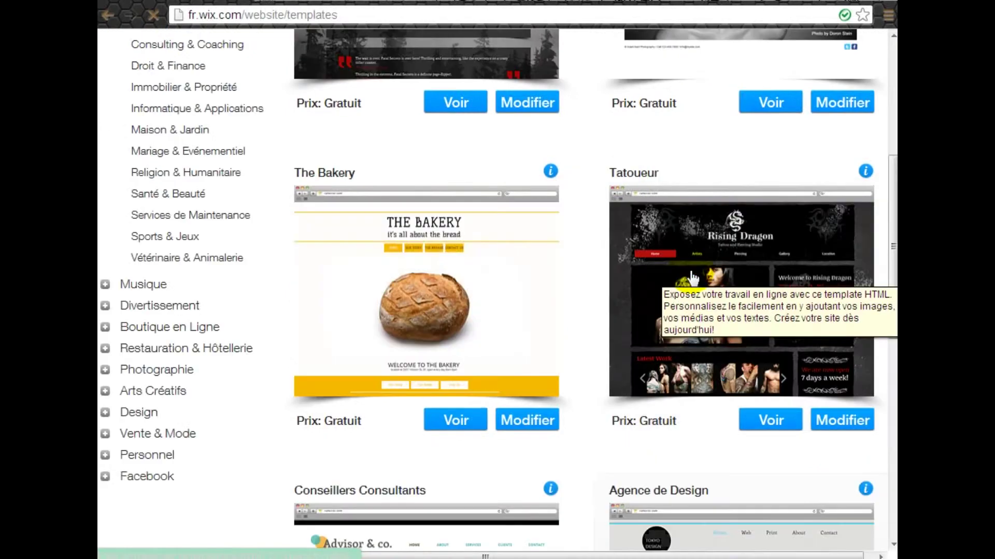
{"action": "left_click", "coordinate": [843, 422]}
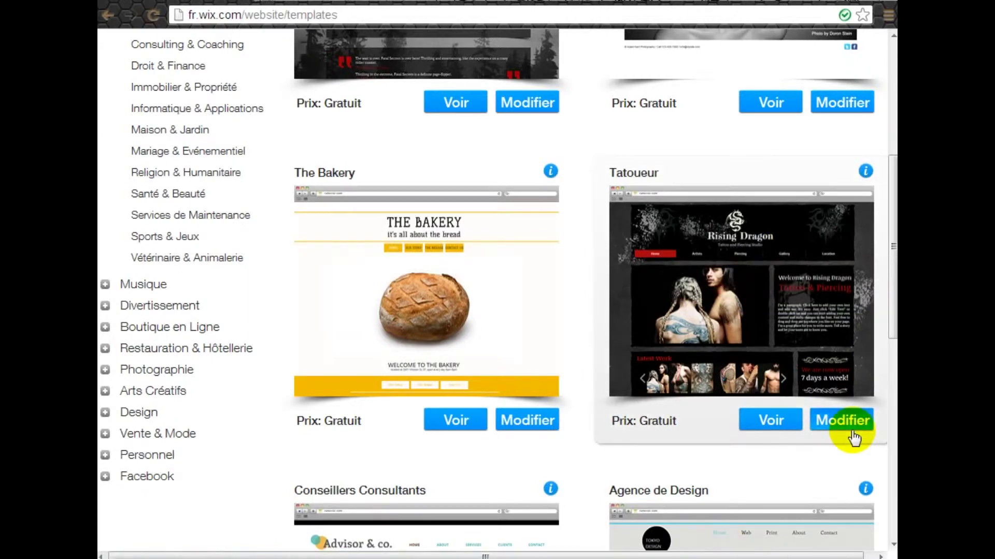
{"action": "left_click", "coordinate": [879, 423]}
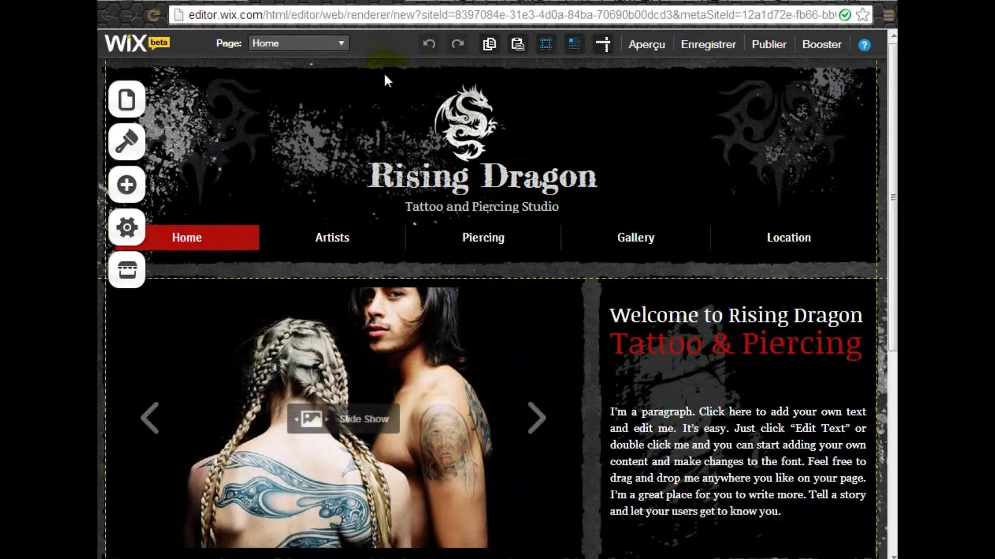
- View the home page slideshow's settings, close them, and shift the slideshow slightly to the left
{"action": "scroll", "coordinate": [474, 160], "scroll_direction": "down", "scroll_amount": 5}
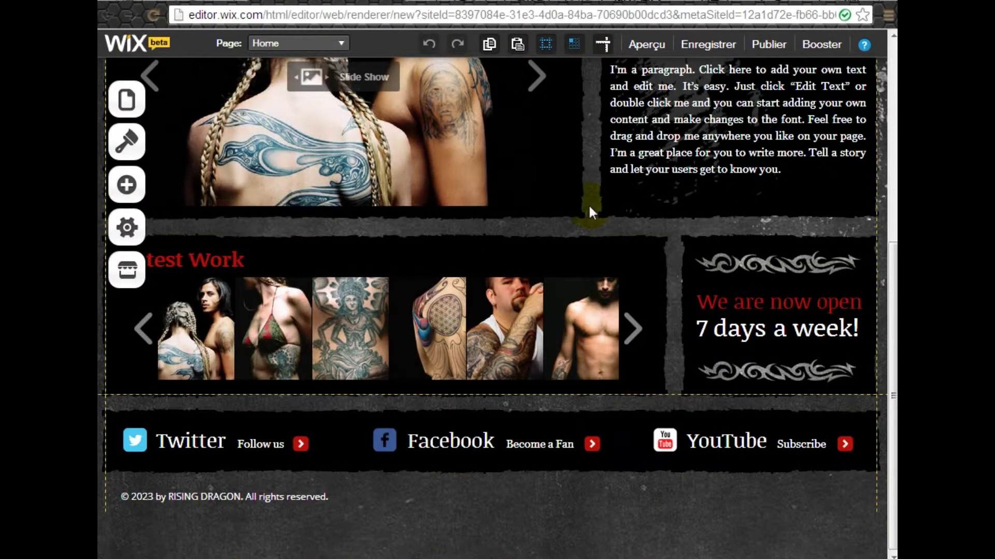
{"action": "scroll", "coordinate": [589, 203], "scroll_direction": "up", "scroll_amount": 10}
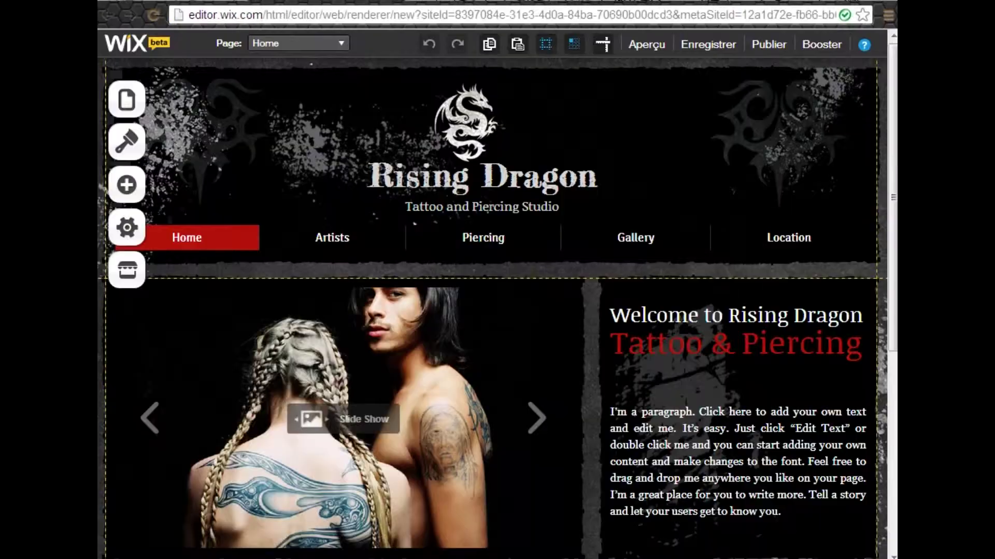
{"action": "scroll", "coordinate": [514, 284], "scroll_direction": "down", "scroll_amount": 6}
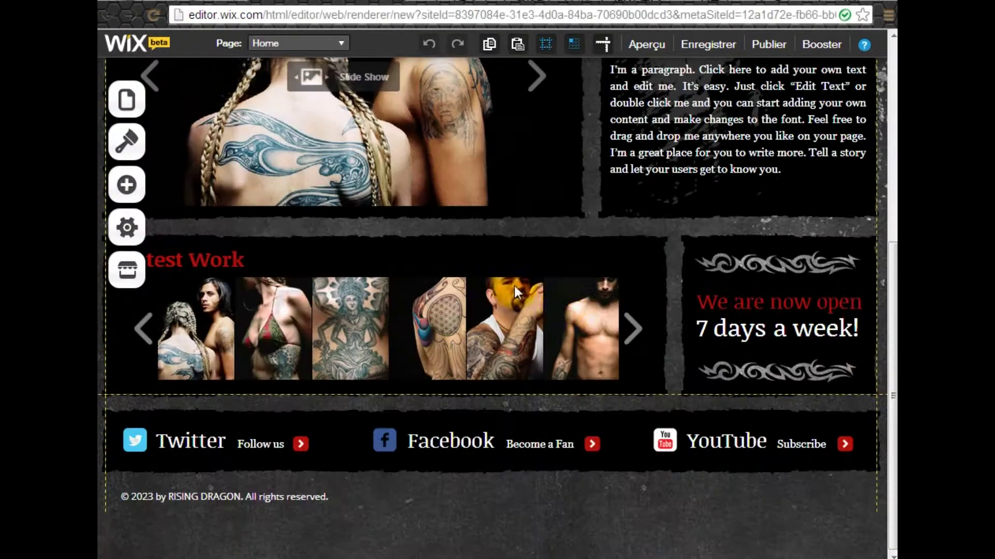
{"action": "scroll", "coordinate": [657, 287], "scroll_direction": "up", "scroll_amount": 6}
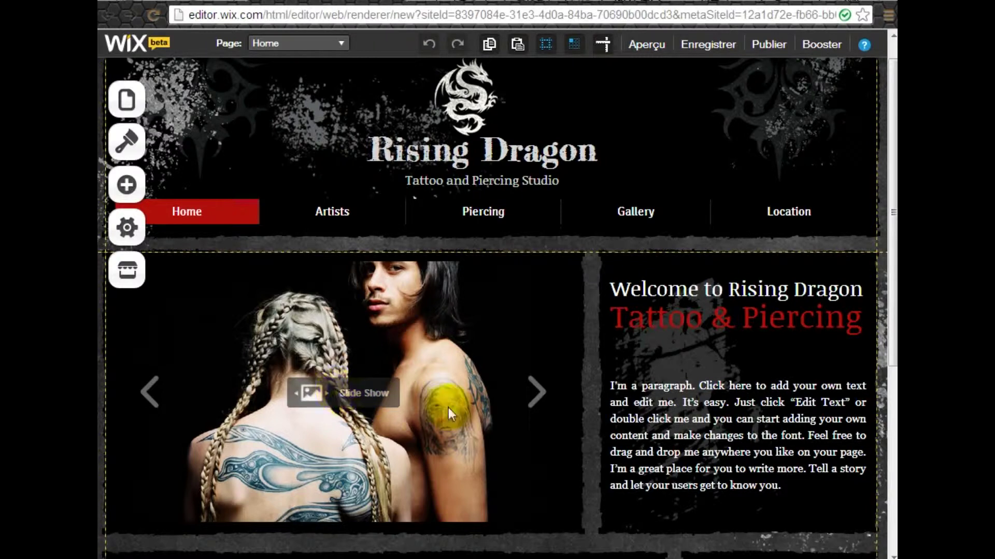
{"action": "left_click", "coordinate": [490, 520]}
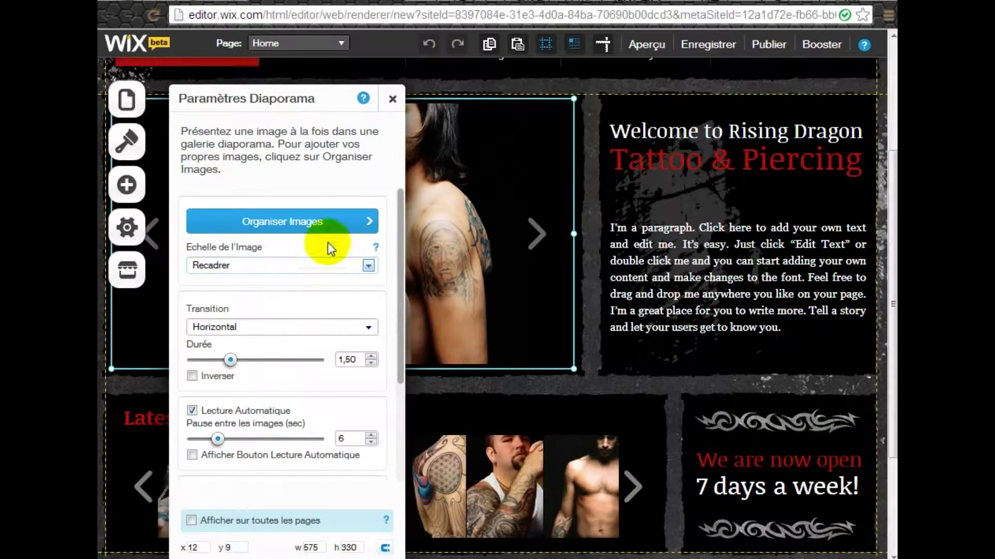
{"action": "left_click", "coordinate": [392, 98]}
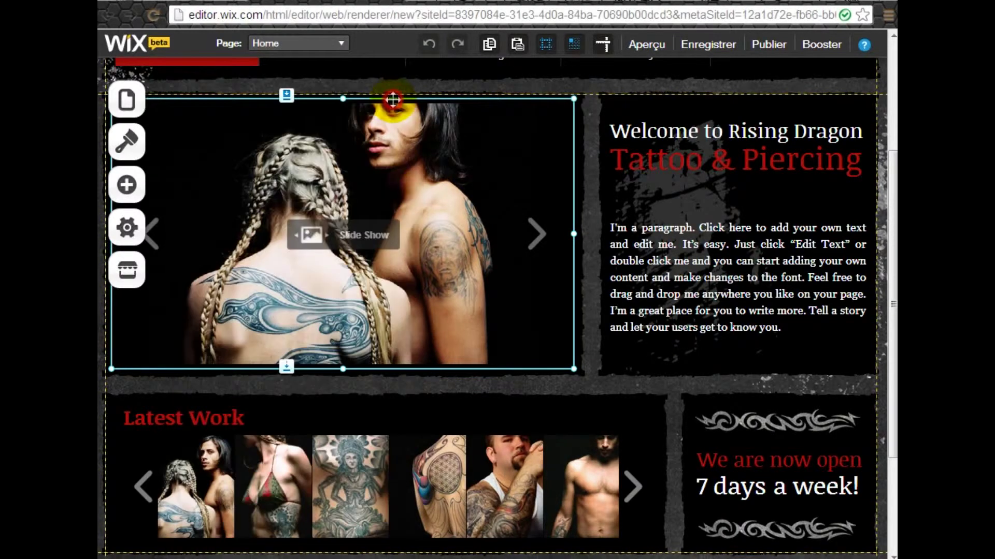
{"action": "scroll", "coordinate": [322, 240], "scroll_direction": "up", "scroll_amount": 3}
{"action": "left_click_drag", "start_coordinate": [342, 368], "coordinate": [319, 368]}
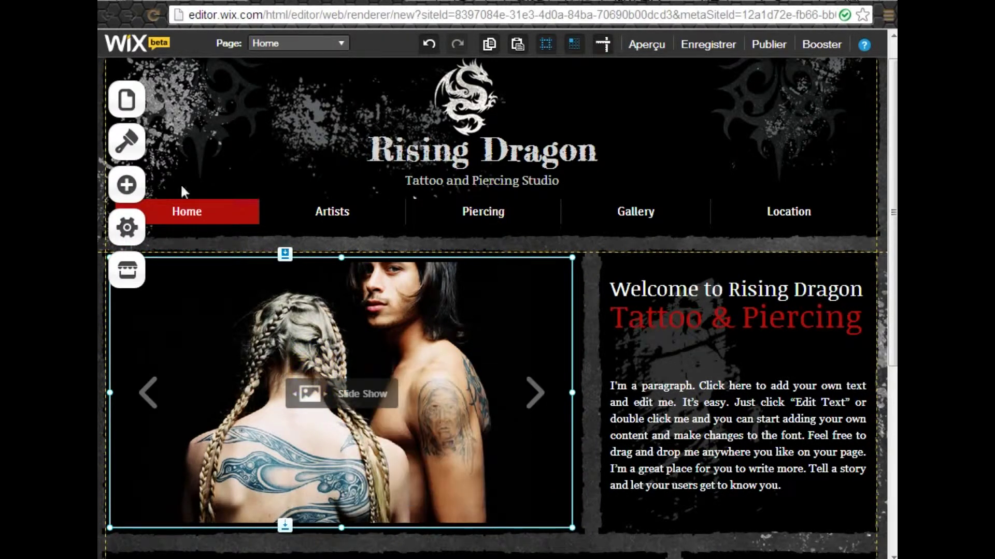
- Open the image organizer of the Latest Work gallery, look at the option for adding own images, and close it
{"action": "scroll", "coordinate": [421, 333], "scroll_direction": "down", "scroll_amount": 6}
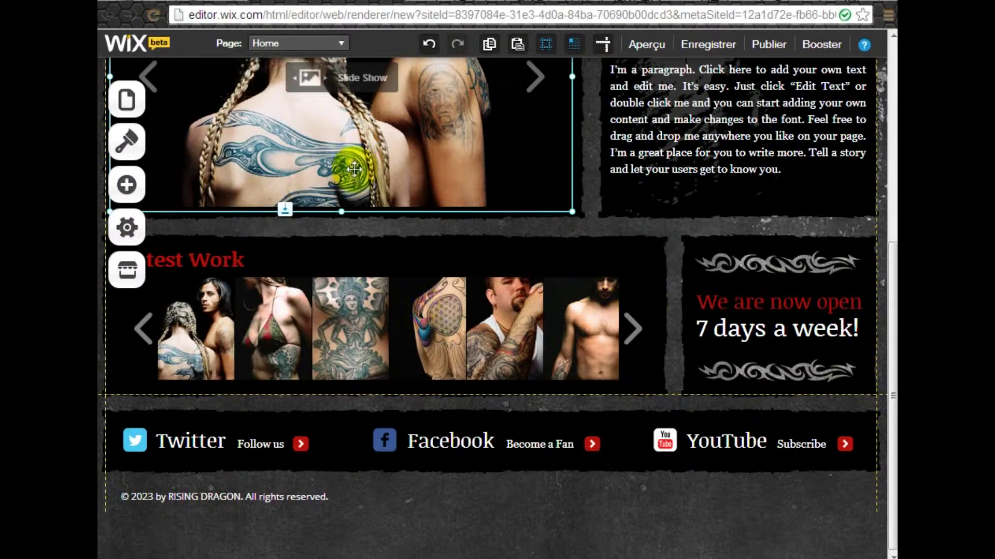
{"action": "scroll", "coordinate": [354, 170], "scroll_direction": "up", "scroll_amount": 3}
{"action": "left_click", "coordinate": [185, 482]}
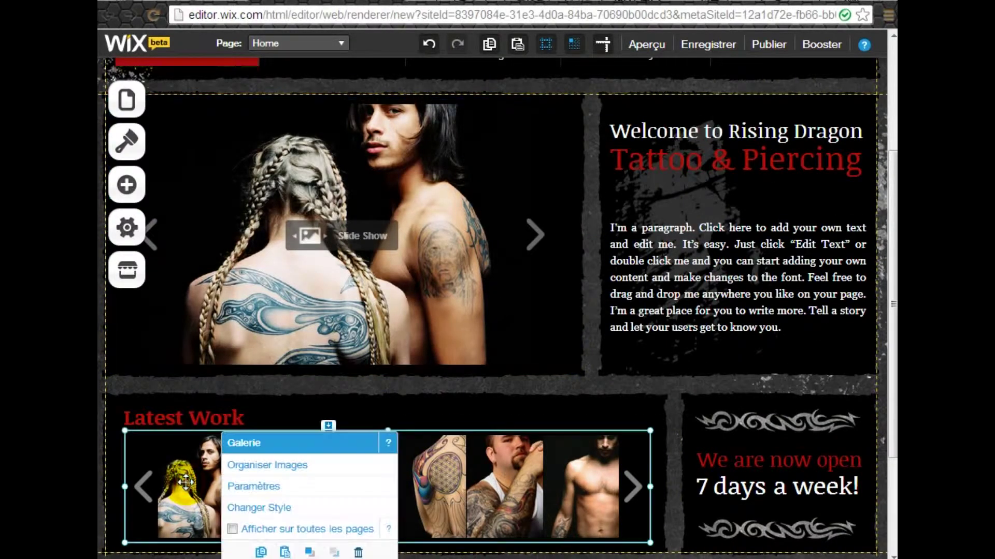
{"action": "left_click", "coordinate": [289, 467]}
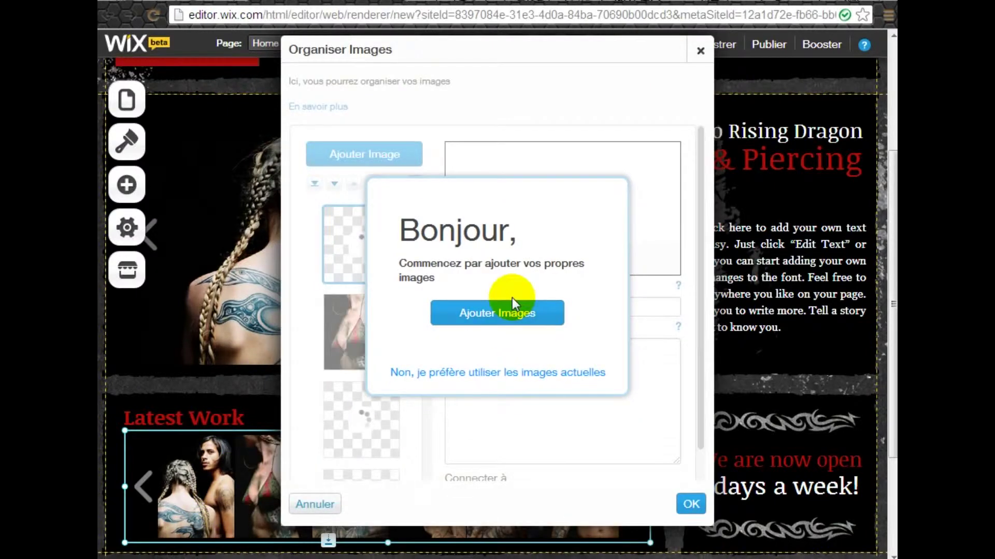
{"action": "left_click", "coordinate": [545, 315]}
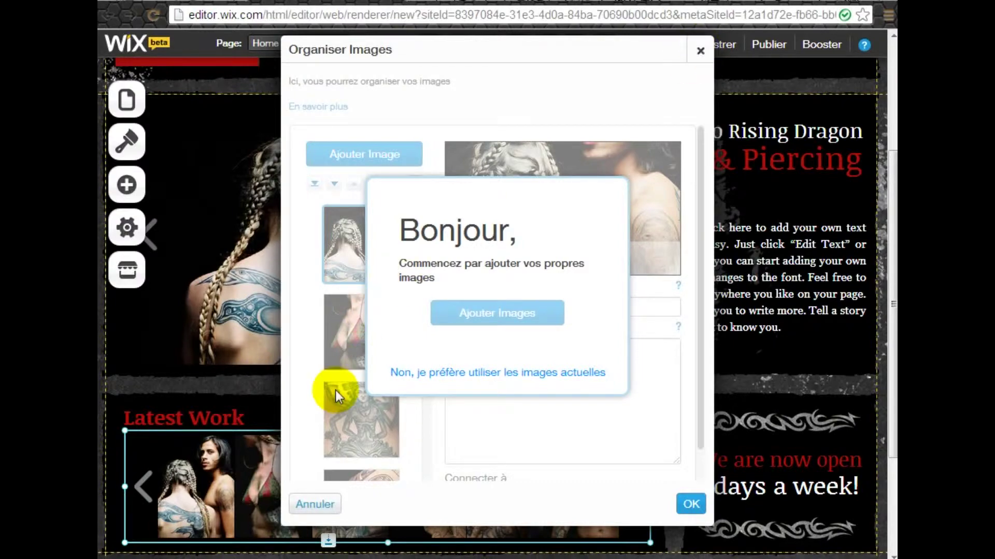
{"action": "left_click", "coordinate": [698, 49]}
{"action": "scroll", "coordinate": [586, 282], "scroll_direction": "up", "scroll_amount": 3}
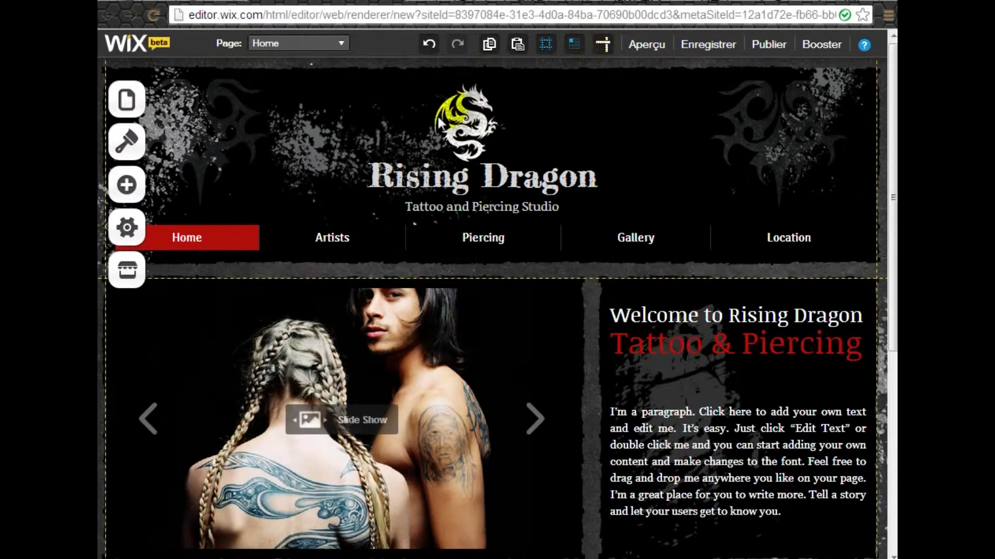
- Open the navigation menu's settings and clear the name of the 'Plus de Pages' button
{"action": "left_click", "coordinate": [223, 241]}
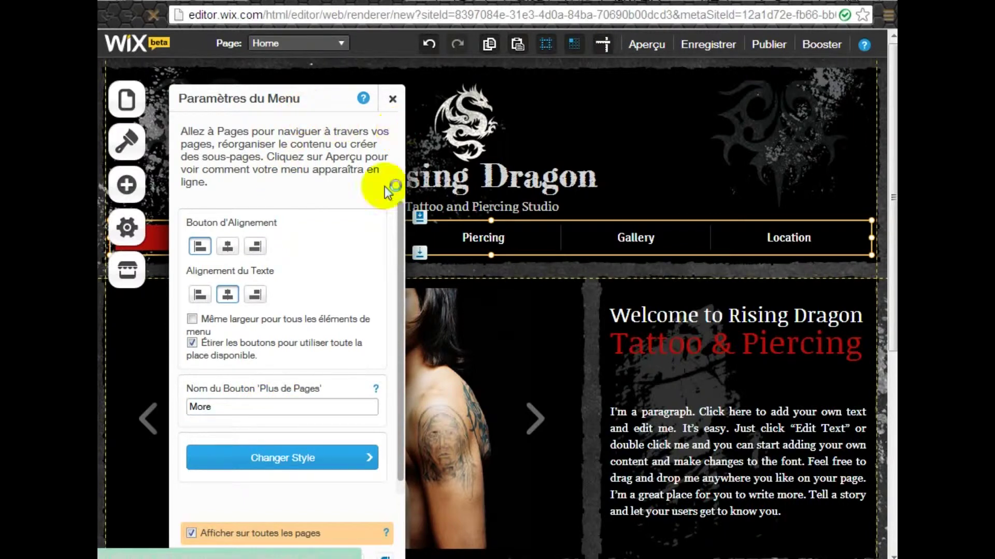
{"action": "double_click", "coordinate": [272, 413]}
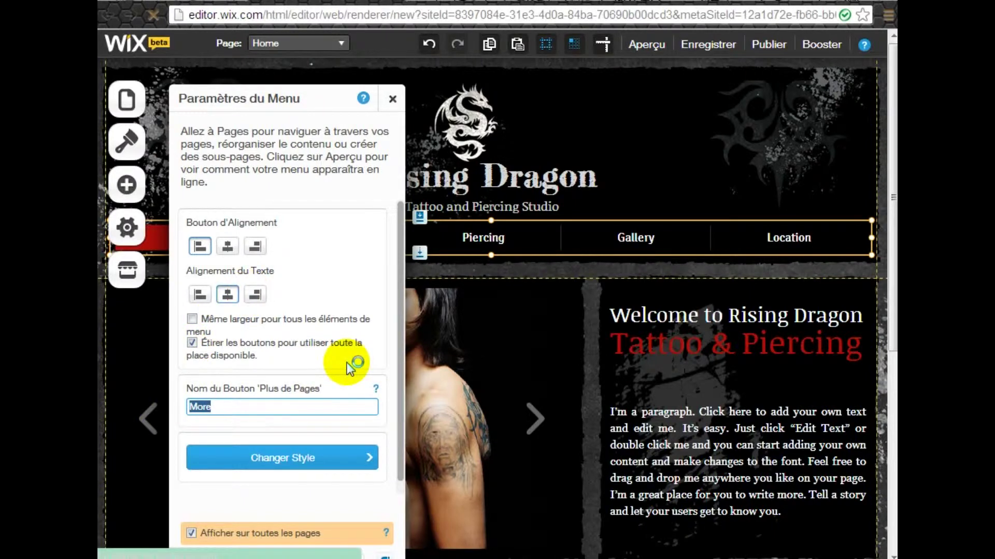
{"action": "key", "text": "BackSpace"}
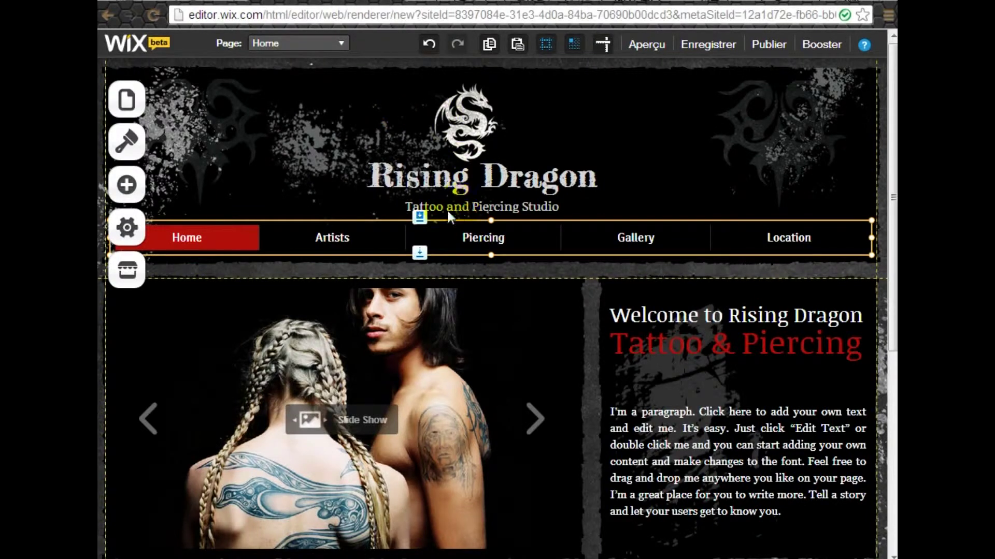
- Browse the types of elements that can be added to the site, including the Média category
{"action": "left_click", "coordinate": [137, 177]}
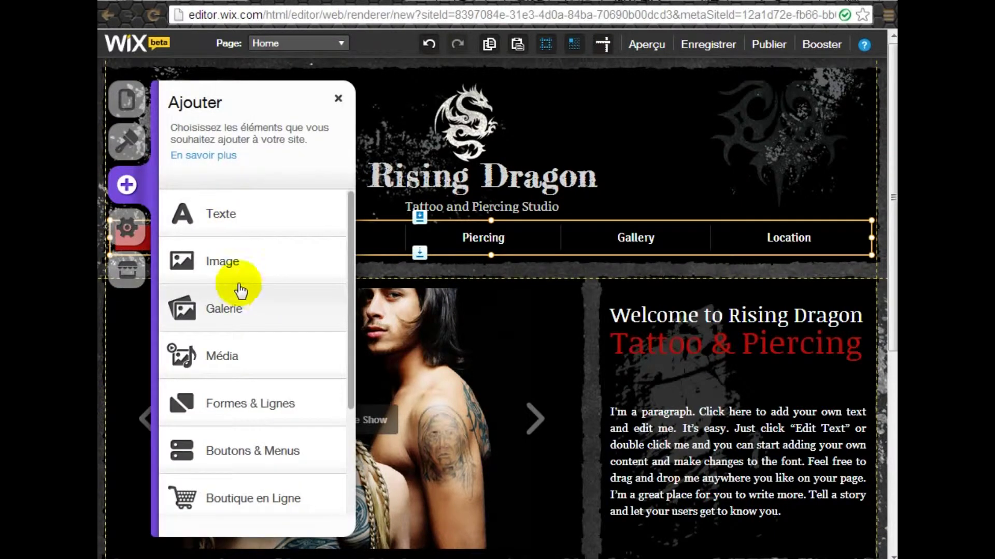
{"action": "scroll", "coordinate": [255, 332], "scroll_direction": "down", "scroll_amount": 3}
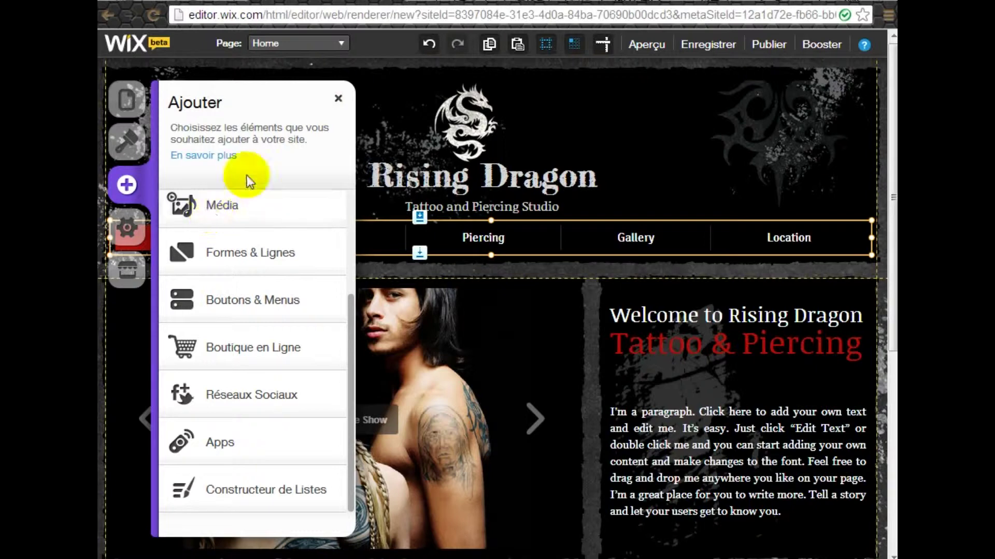
{"action": "left_click", "coordinate": [254, 208]}
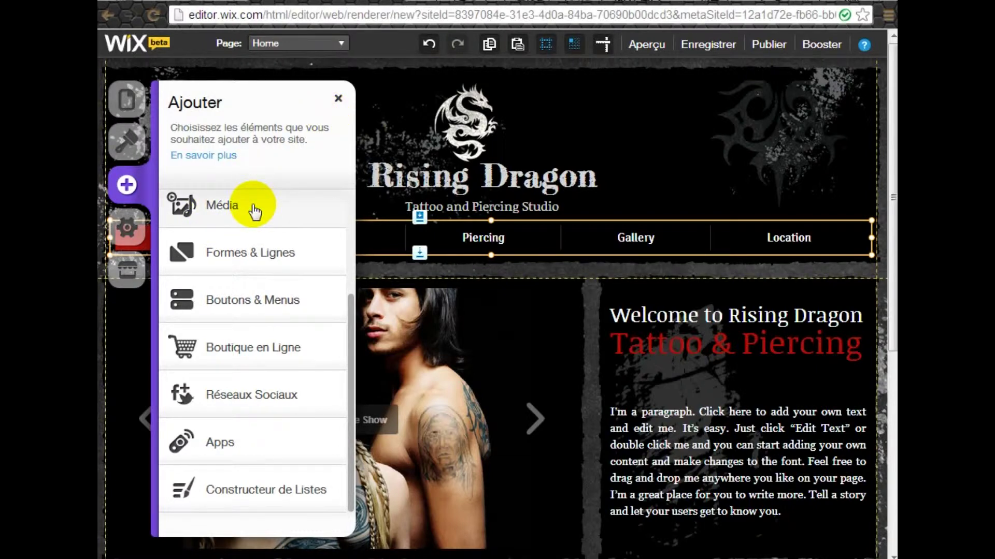
{"action": "left_click", "coordinate": [337, 101]}
- Show the site's list of pages and switch from Home to the Artists page
{"action": "scroll", "coordinate": [477, 129], "scroll_direction": "down", "scroll_amount": 6}
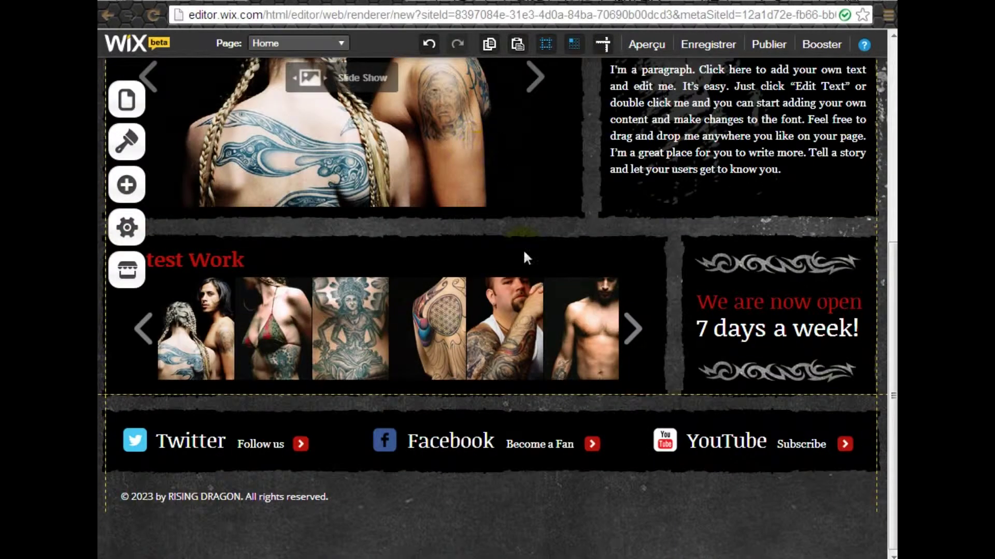
{"action": "scroll", "coordinate": [523, 249], "scroll_direction": "up", "scroll_amount": 3}
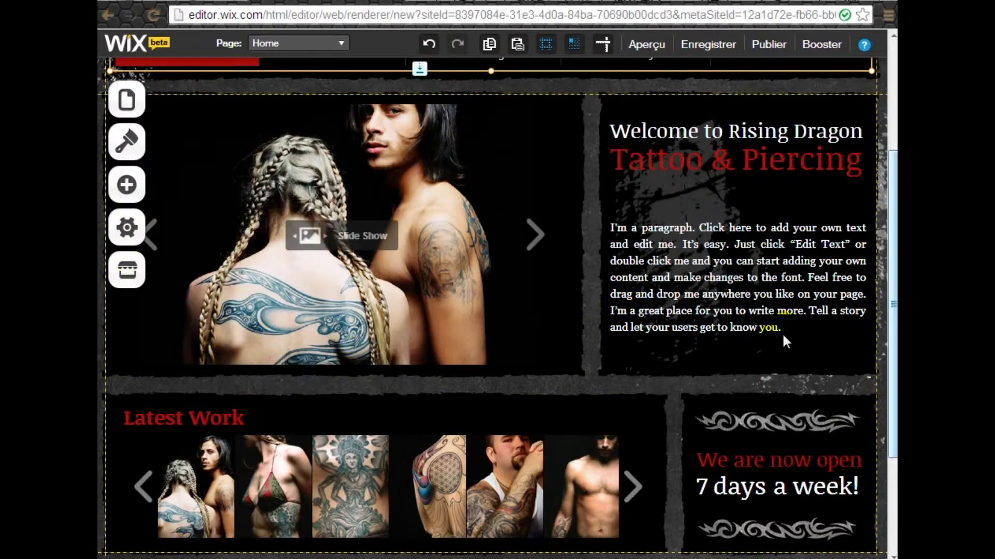
{"action": "scroll", "coordinate": [629, 456], "scroll_direction": "up", "scroll_amount": 4}
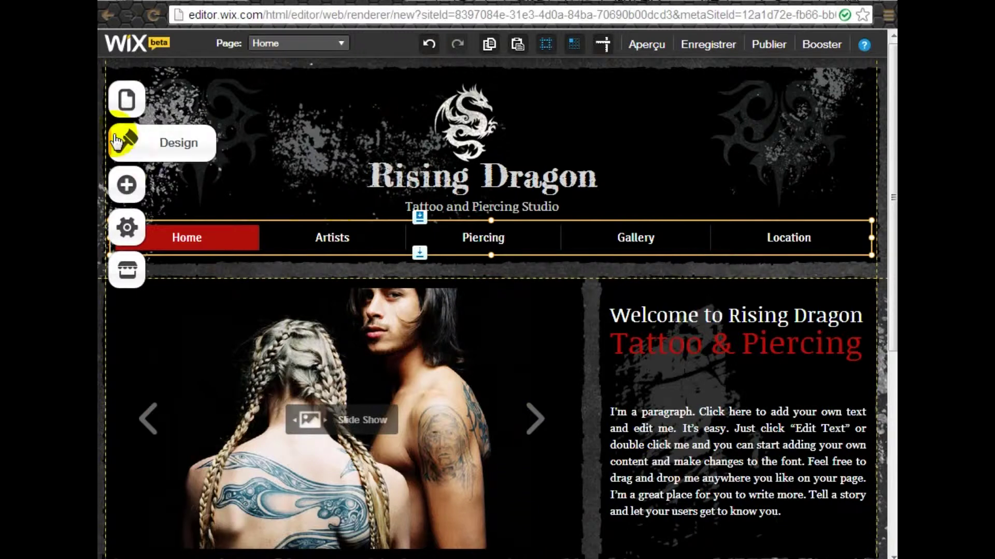
{"action": "left_click", "coordinate": [129, 103]}
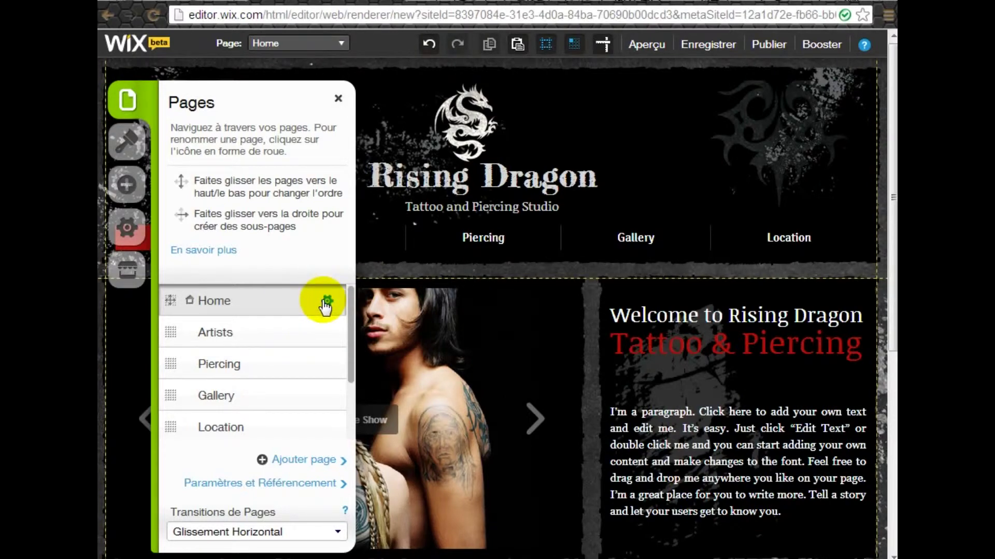
{"action": "left_click", "coordinate": [261, 334]}
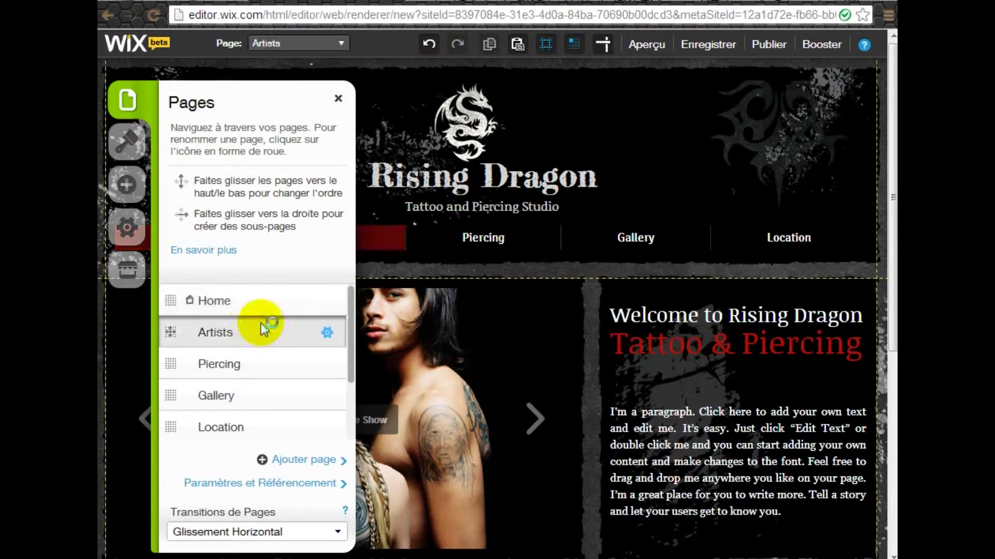
- Replace the 'Artist 3. Click to edit me.' heading on the Artists page with 'KillerPro0'
{"action": "scroll", "coordinate": [528, 329], "scroll_direction": "down", "scroll_amount": 8}
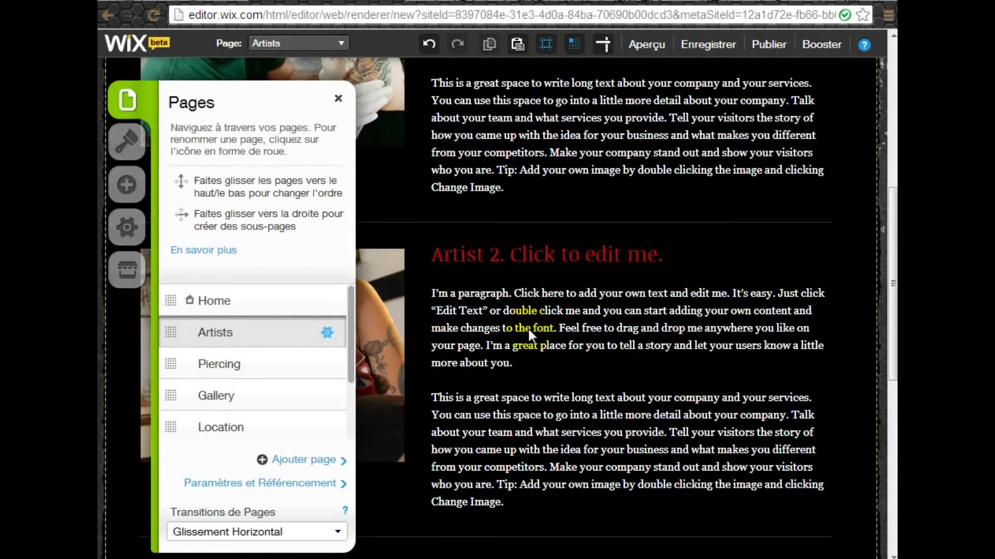
{"action": "scroll", "coordinate": [528, 329], "scroll_direction": "down", "scroll_amount": 4}
{"action": "scroll", "coordinate": [529, 331], "scroll_direction": "down", "scroll_amount": 4}
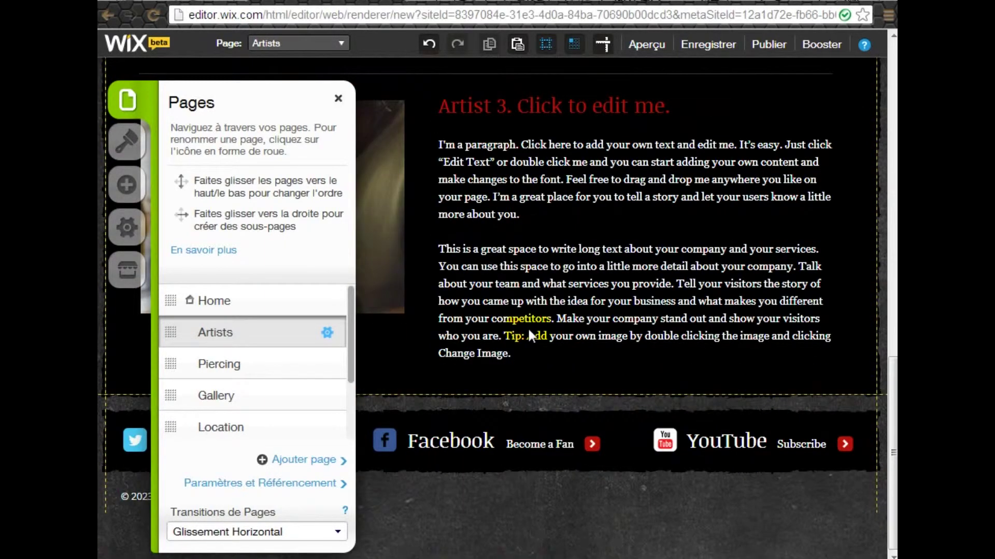
{"action": "double_click", "coordinate": [563, 109]}
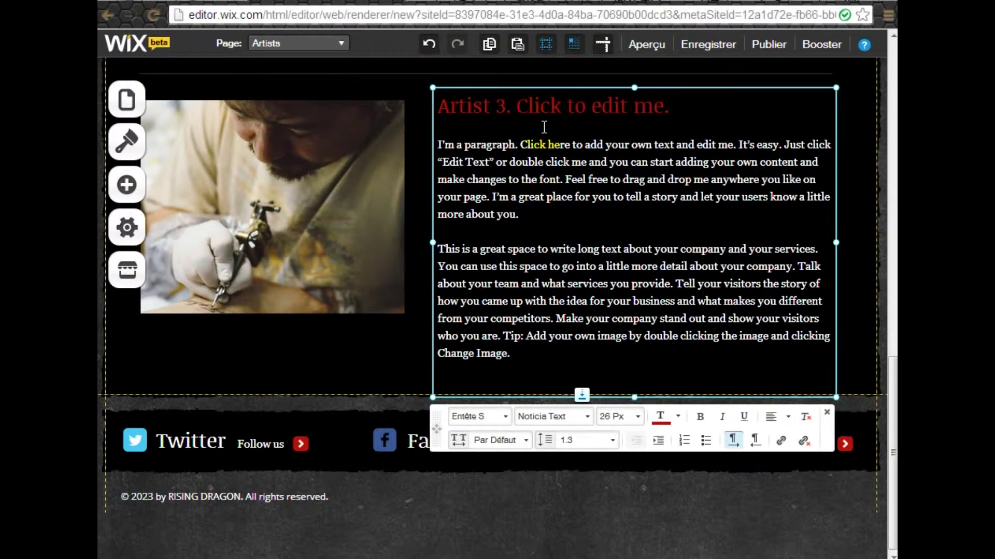
{"action": "left_click_drag", "start_coordinate": [671, 110], "coordinate": [439, 112]}
{"action": "left_click", "coordinate": [728, 139]}
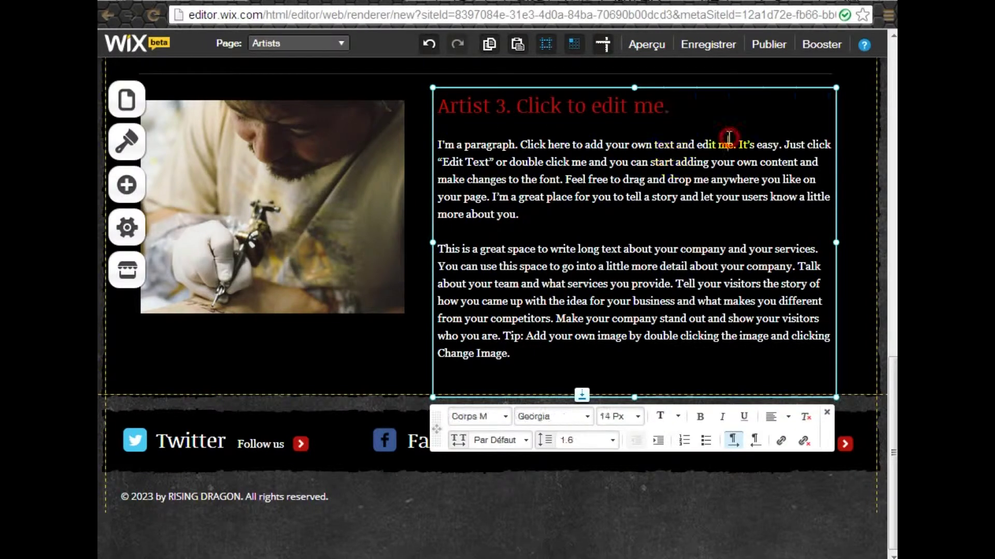
{"action": "left_click_drag", "start_coordinate": [671, 107], "coordinate": [433, 110]}
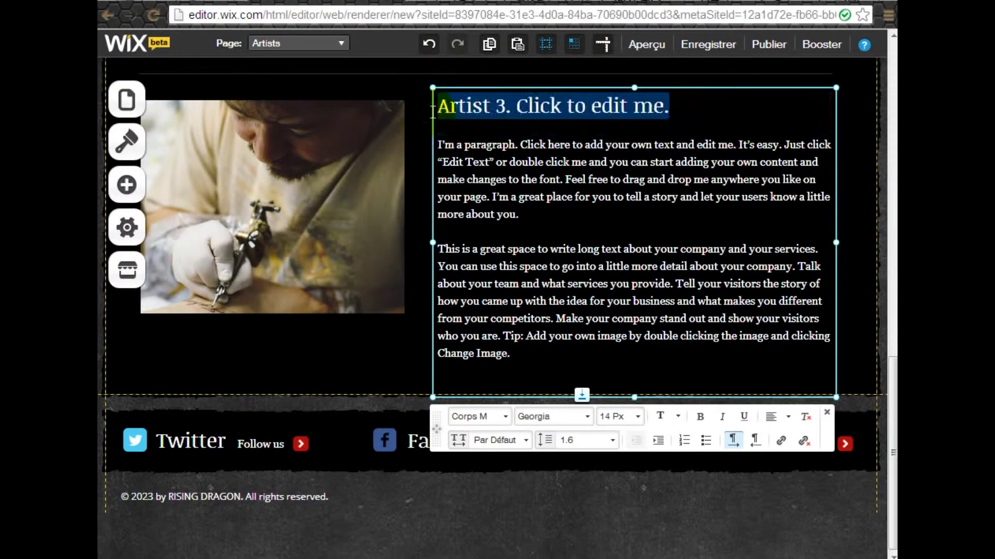
{"action": "key", "text": "BackSpace"}
{"action": "type", "text": "Ki"}
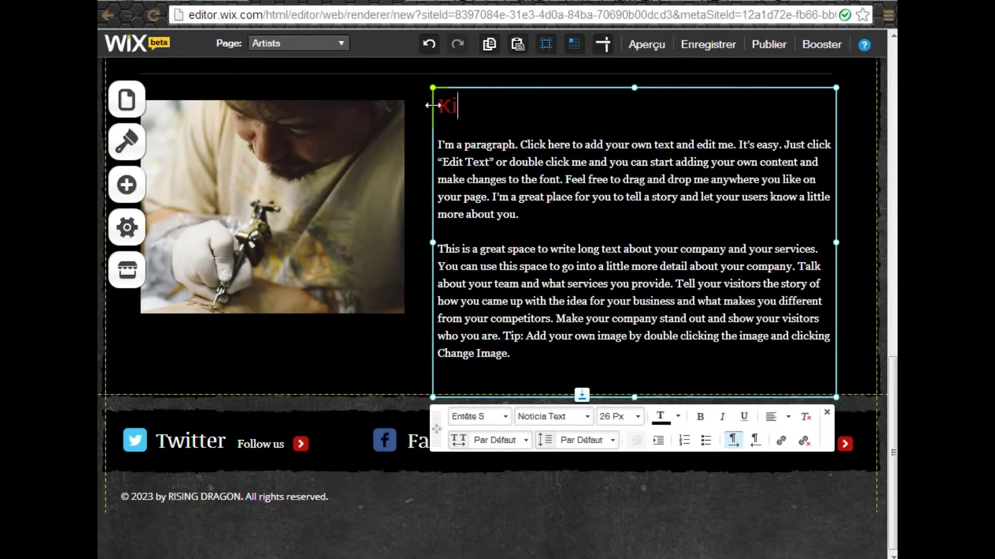
{"action": "type", "text": "llerPro"}
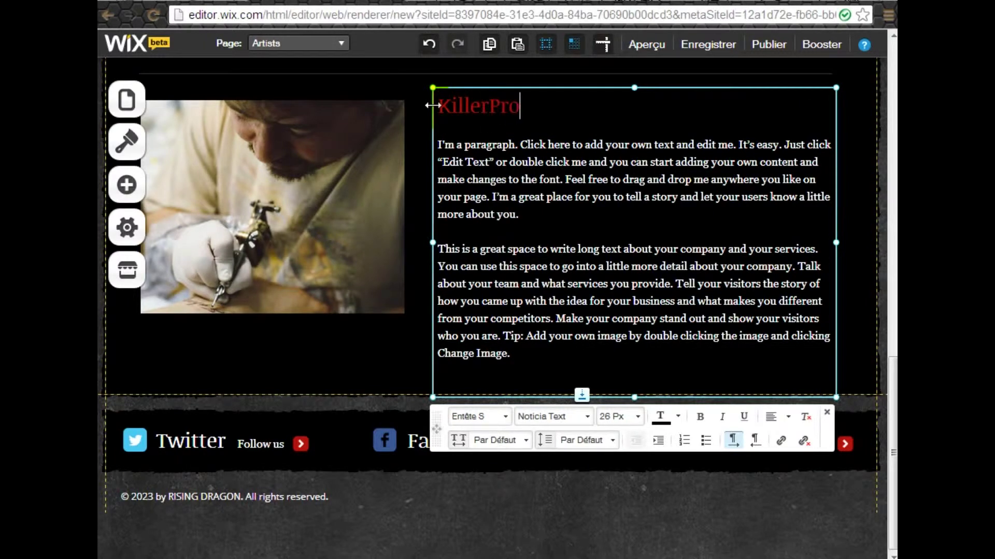
{"action": "type", "text": "0"}
- Rename the Home page to 'Acceuil' in its page settings and close the list of pages
{"action": "scroll", "coordinate": [586, 333], "scroll_direction": "up", "scroll_amount": 20}
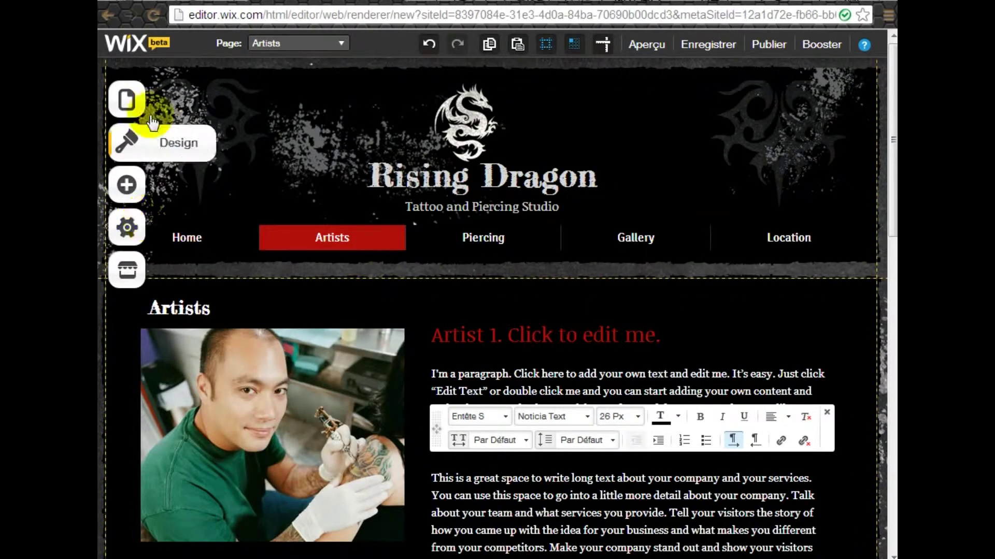
{"action": "left_click", "coordinate": [129, 102]}
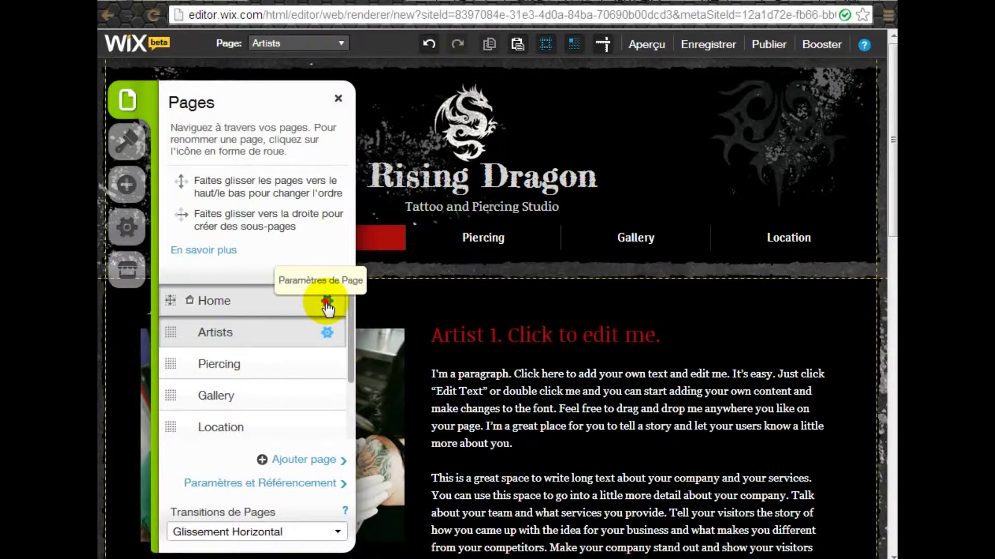
{"action": "left_click", "coordinate": [327, 303]}
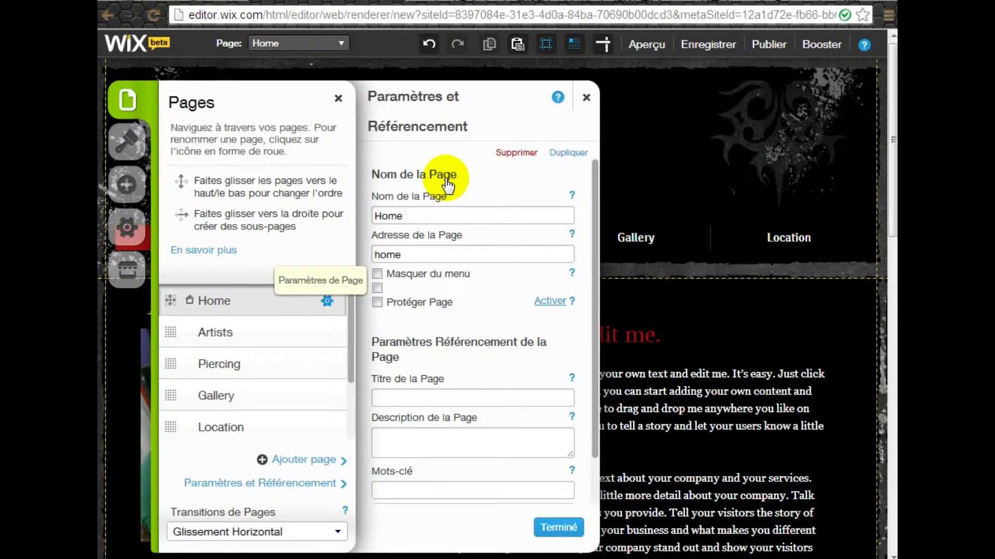
{"action": "double_click", "coordinate": [409, 215]}
{"action": "key", "text": "BackSpace"}
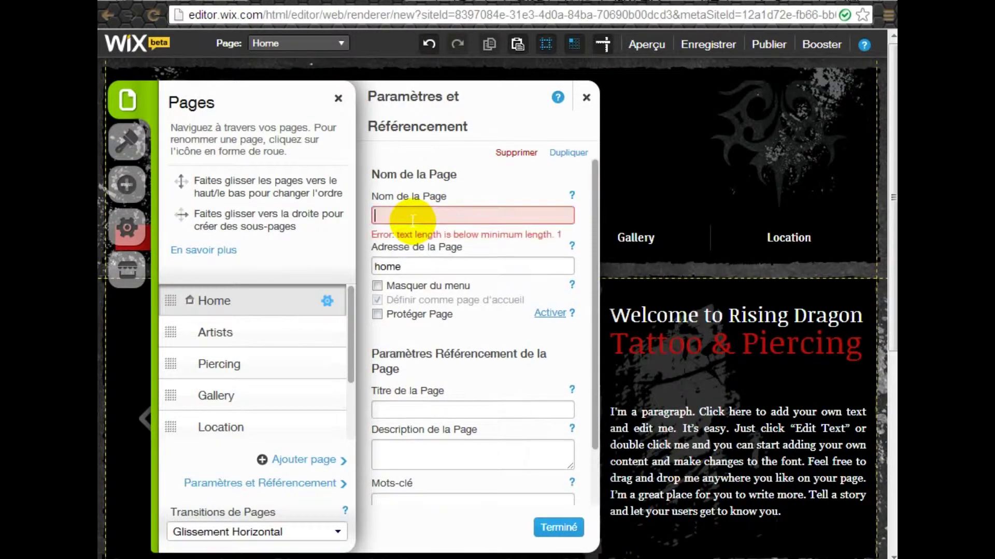
{"action": "type", "text": "Acc"}
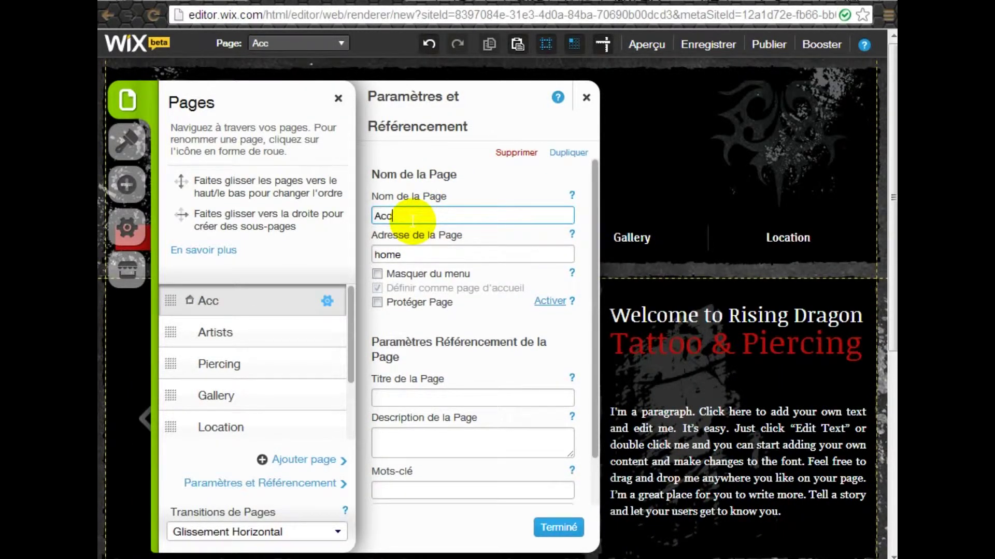
{"action": "type", "text": "euil"}
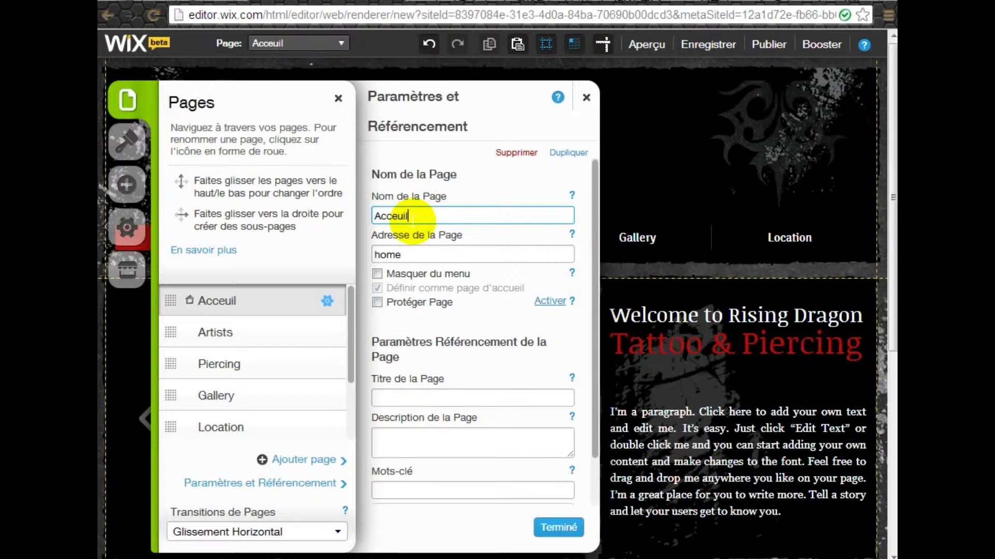
{"action": "left_click", "coordinate": [554, 527]}
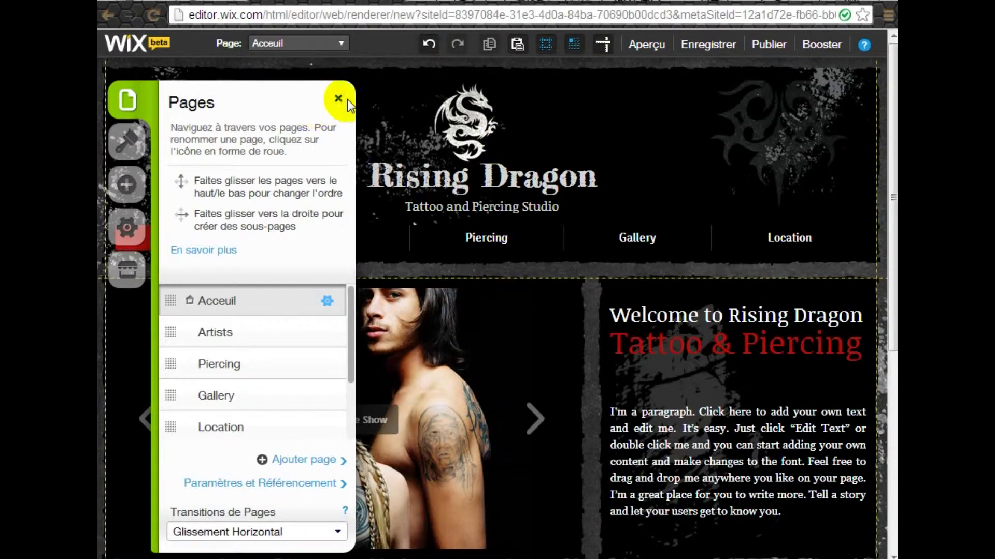
{"action": "left_click", "coordinate": [336, 99]}
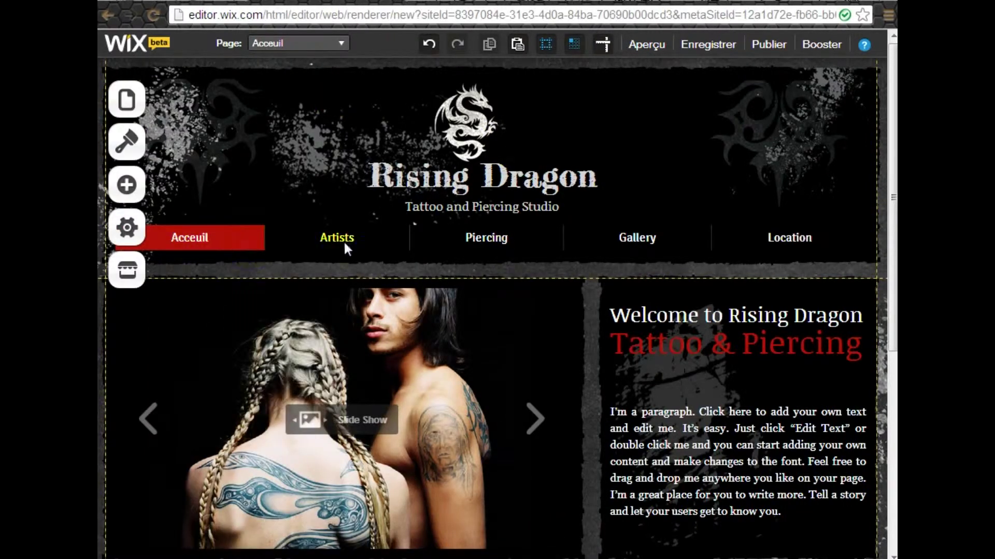
- Switch to the Artists page, dismissing the request to save and name the site
{"action": "scroll", "coordinate": [772, 321], "scroll_direction": "down", "scroll_amount": 7}
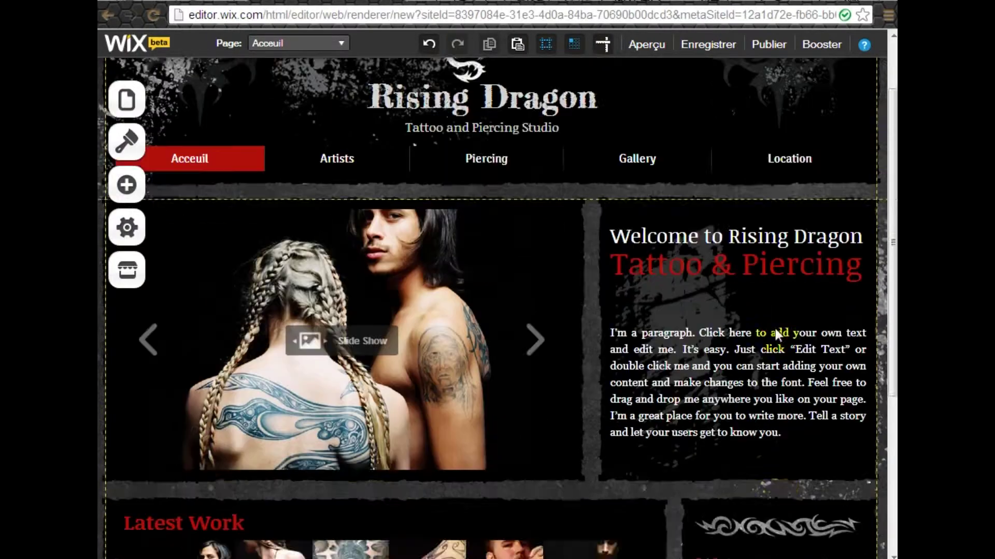
{"action": "scroll", "coordinate": [476, 318], "scroll_direction": "up", "scroll_amount": 8}
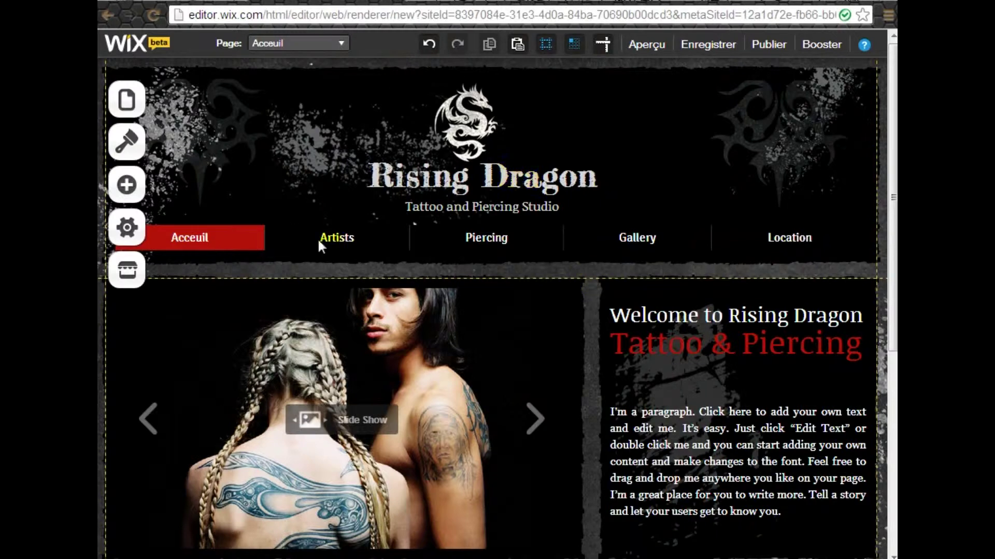
{"action": "left_click", "coordinate": [130, 105]}
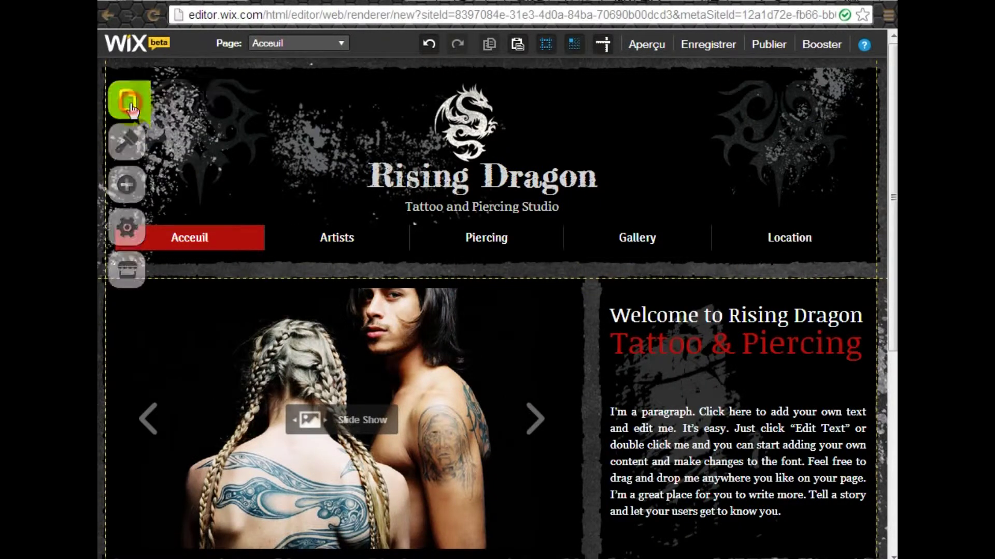
{"action": "left_click", "coordinate": [232, 333]}
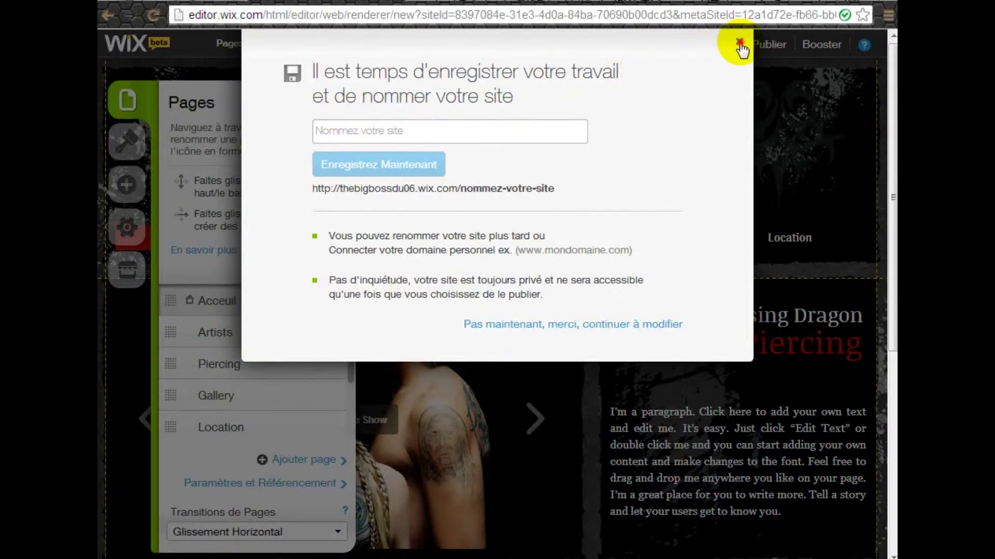
{"action": "left_click", "coordinate": [740, 44]}
{"action": "left_click", "coordinate": [211, 333]}
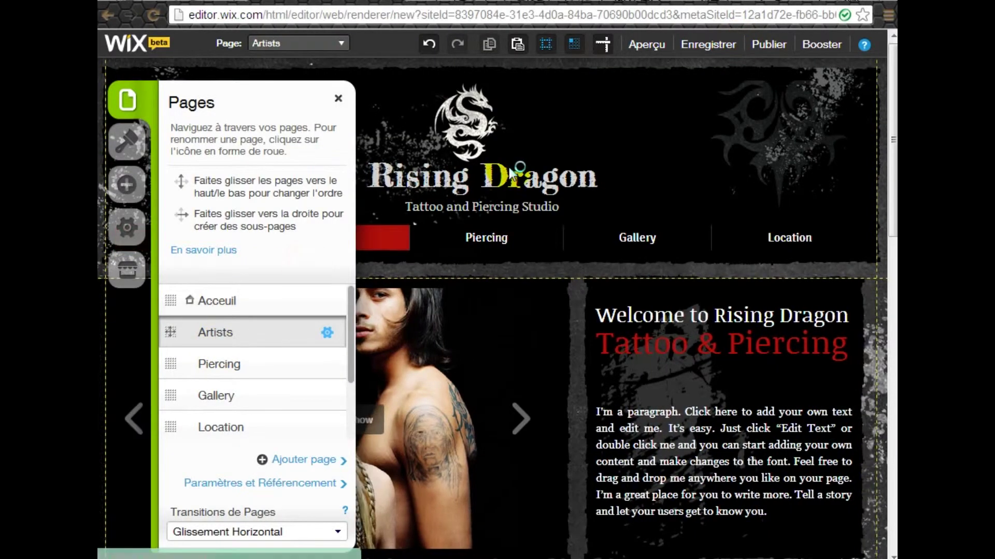
{"action": "left_click", "coordinate": [338, 98]}
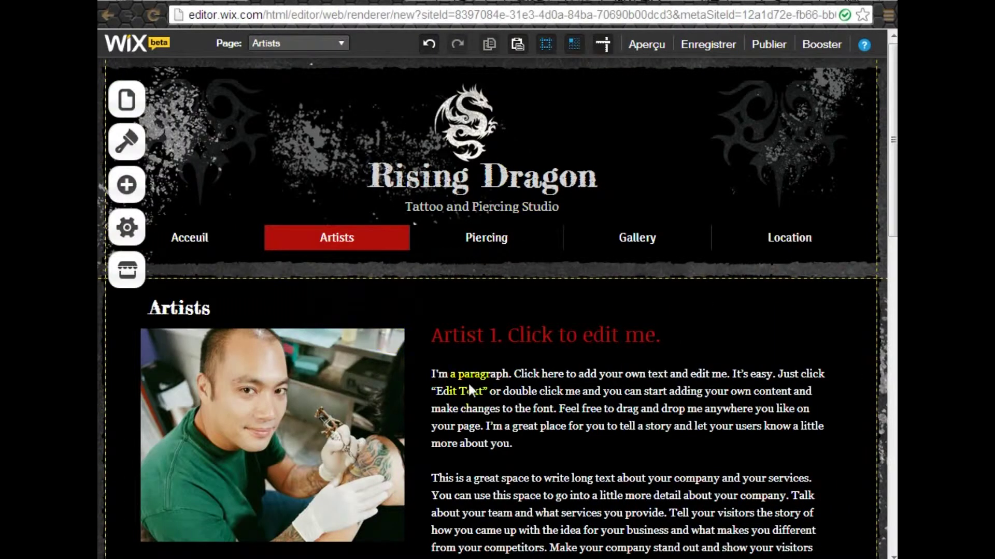
- Look through the artist entries on the Artists page and select the image behind the header logo
{"action": "scroll", "coordinate": [546, 393], "scroll_direction": "down", "scroll_amount": 15}
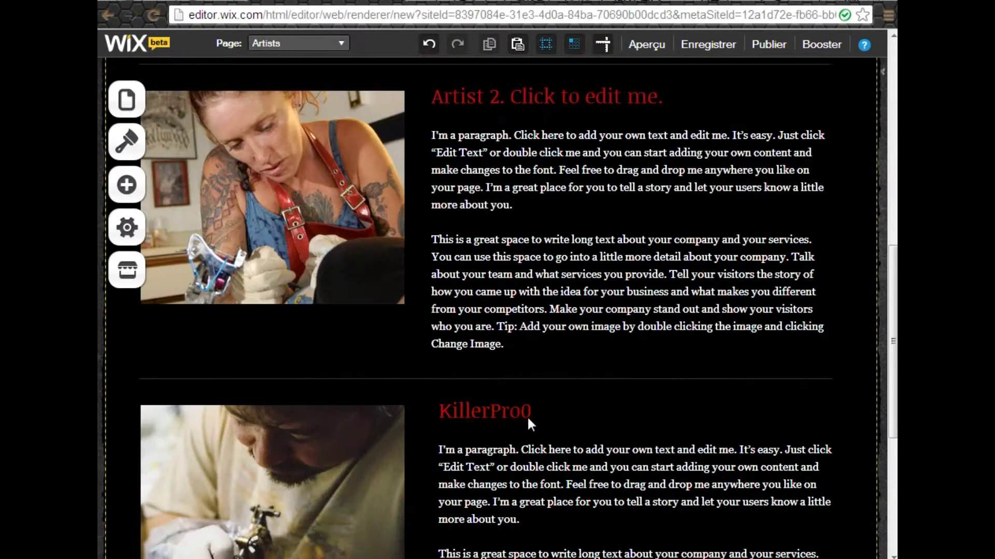
{"action": "scroll", "coordinate": [522, 393], "scroll_direction": "up", "scroll_amount": 6}
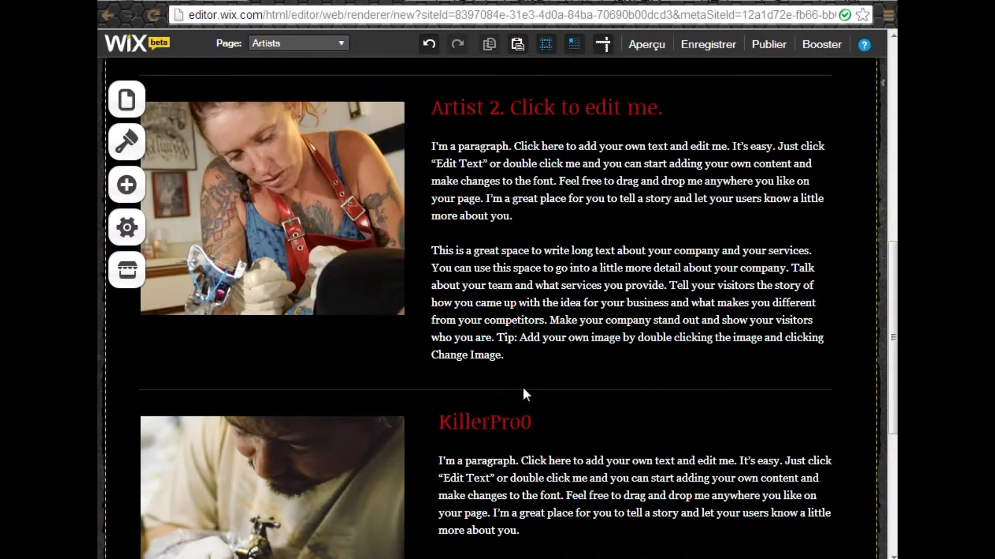
{"action": "scroll", "coordinate": [522, 392], "scroll_direction": "up", "scroll_amount": 10}
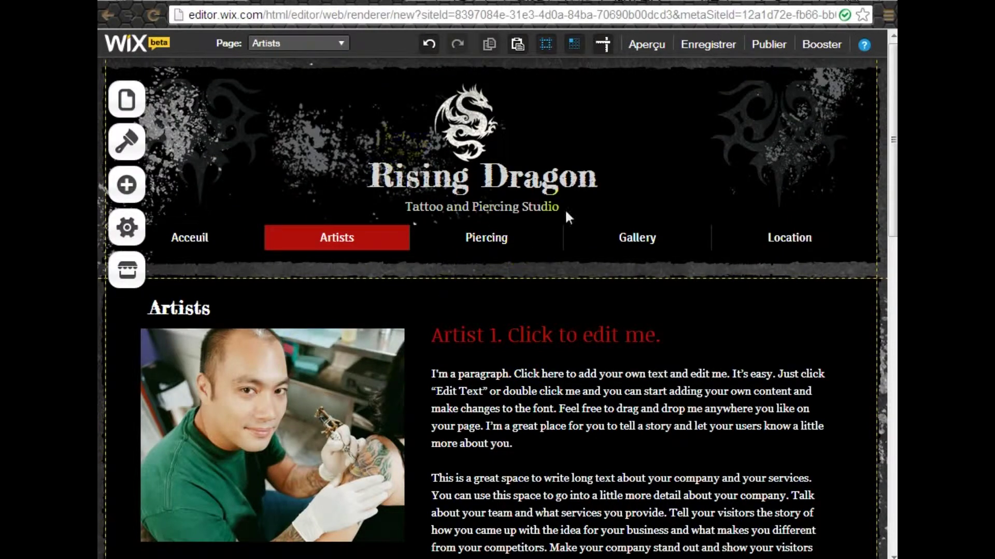
{"action": "scroll", "coordinate": [813, 358], "scroll_direction": "down", "scroll_amount": 3}
{"action": "scroll", "coordinate": [761, 301], "scroll_direction": "up", "scroll_amount": 3}
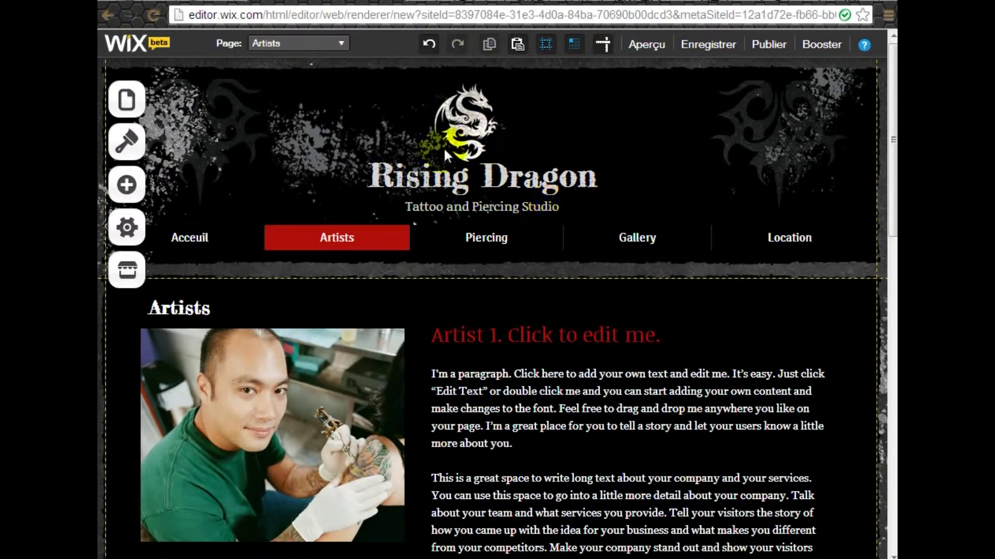
{"action": "left_click", "coordinate": [333, 155]}
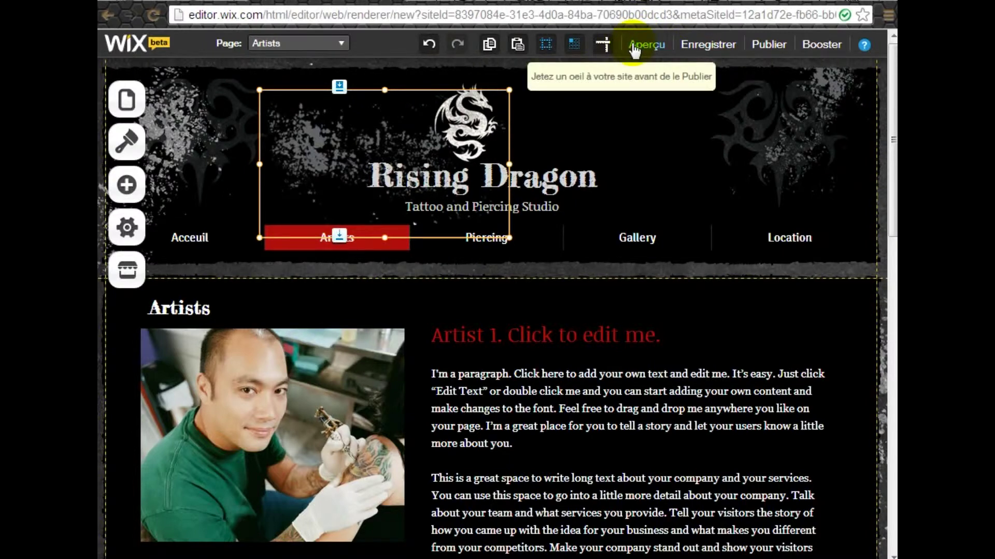
- Start publishing the site and begin entering its name
{"action": "left_click", "coordinate": [767, 50]}
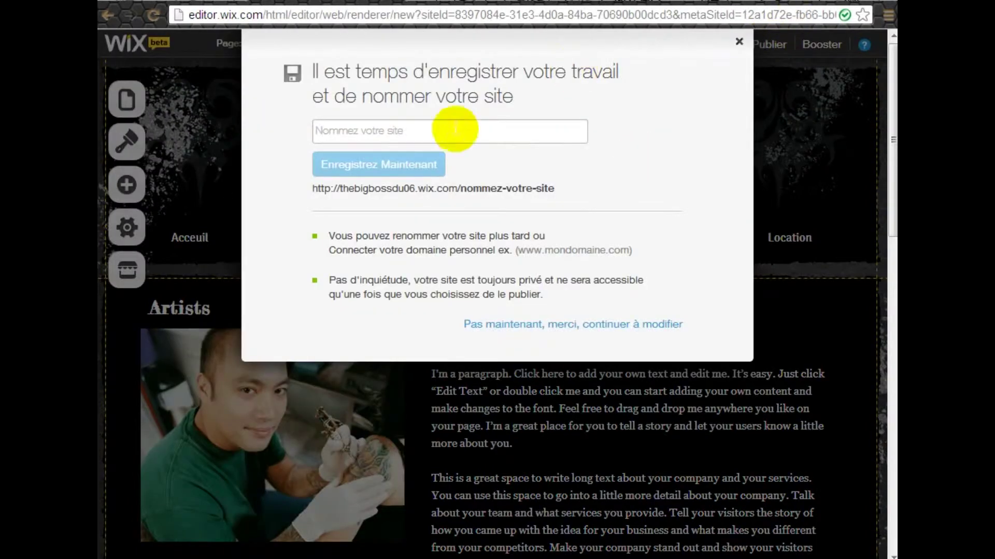
{"action": "left_click", "coordinate": [433, 132]}
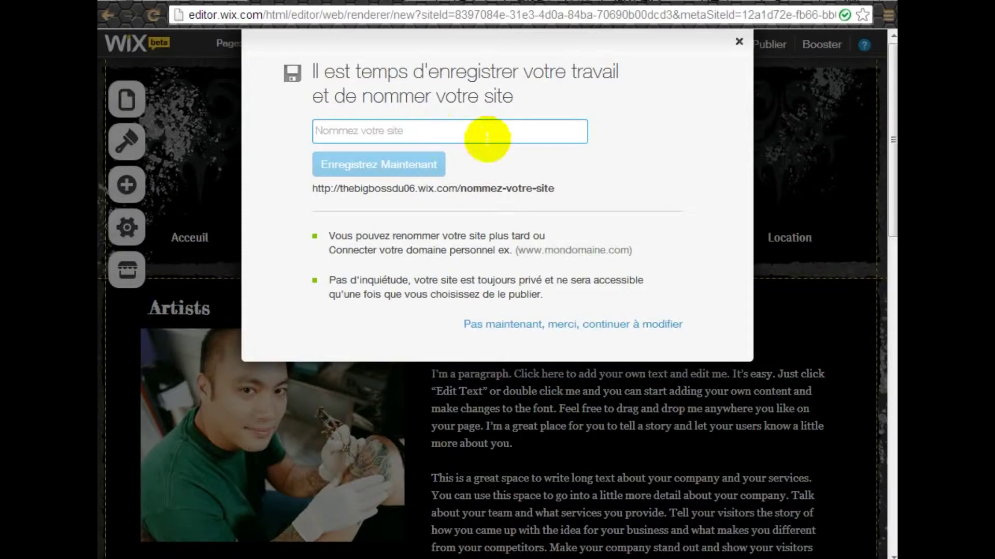
{"action": "type", "text": "h"}
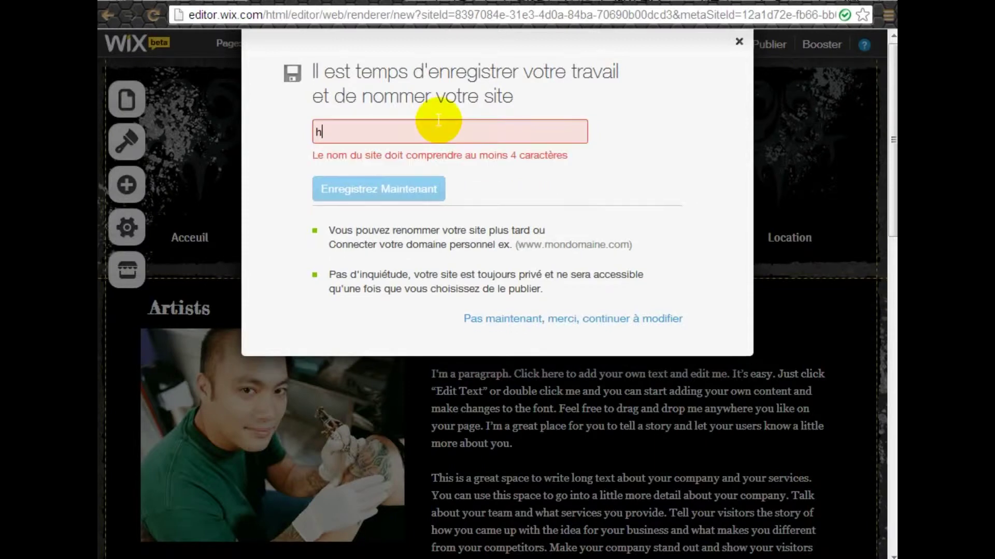
{"action": "type", "text": "ttp"}
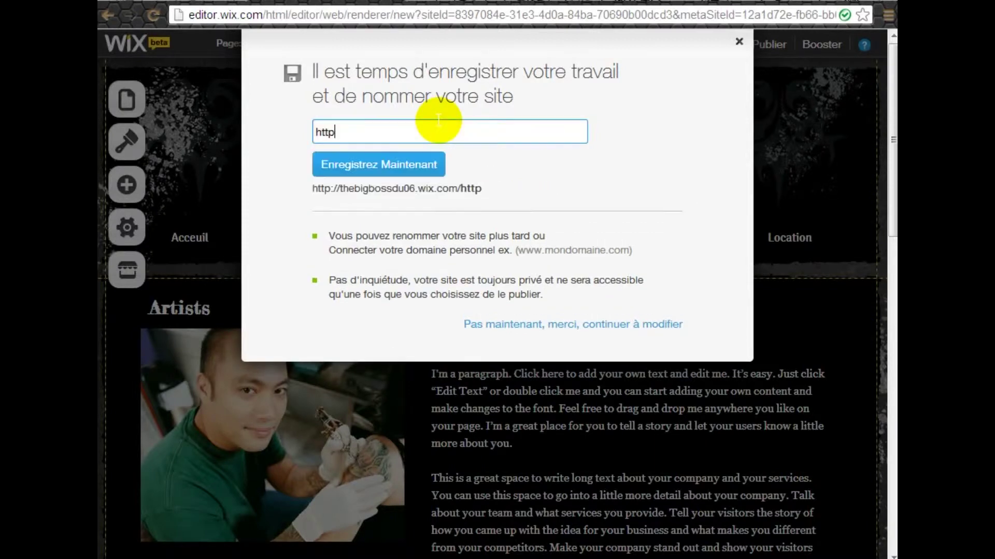
{"action": "key", "text": "BackSpace"}
{"action": "key", "text": "BackSpace"}
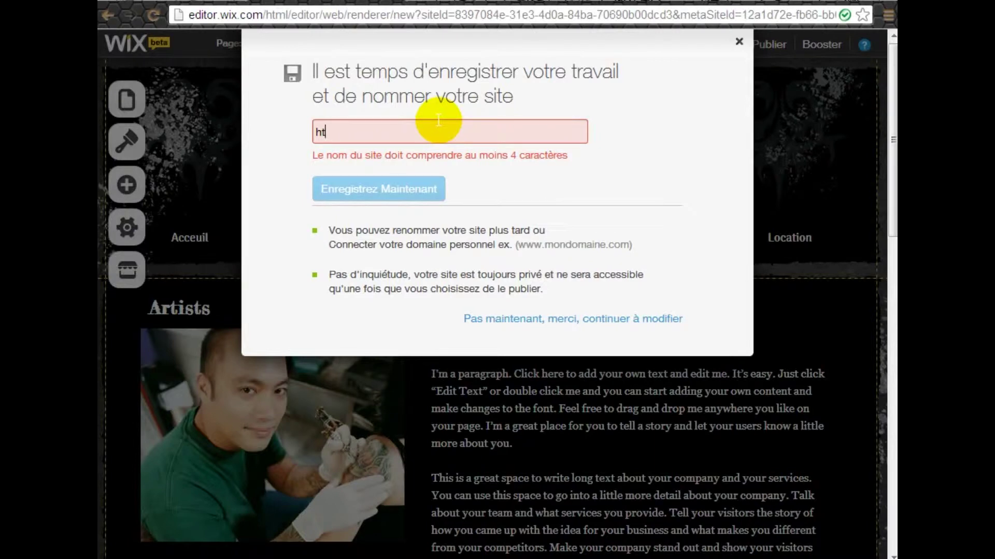
{"action": "type", "text": "tp://"}
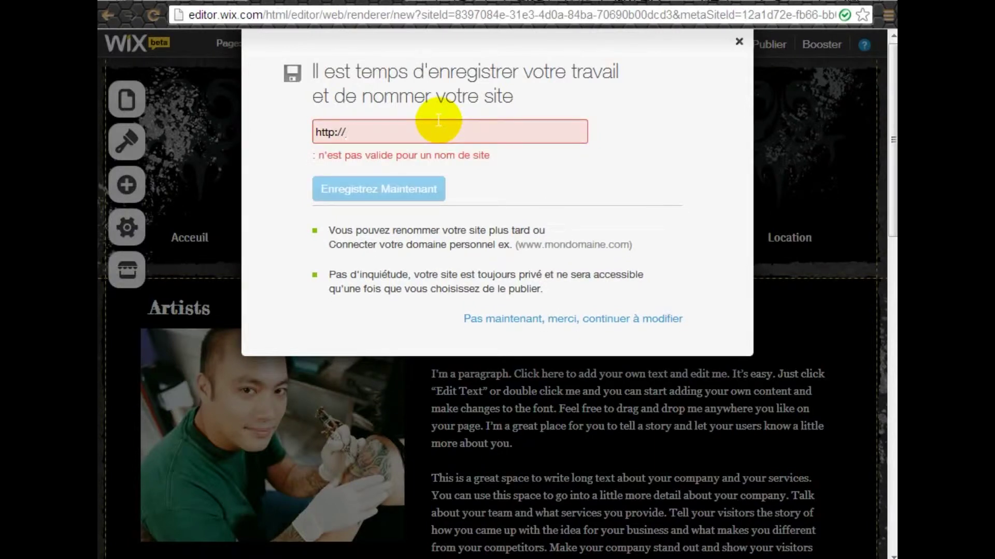
{"action": "type", "text": "KillerPro06.net"}
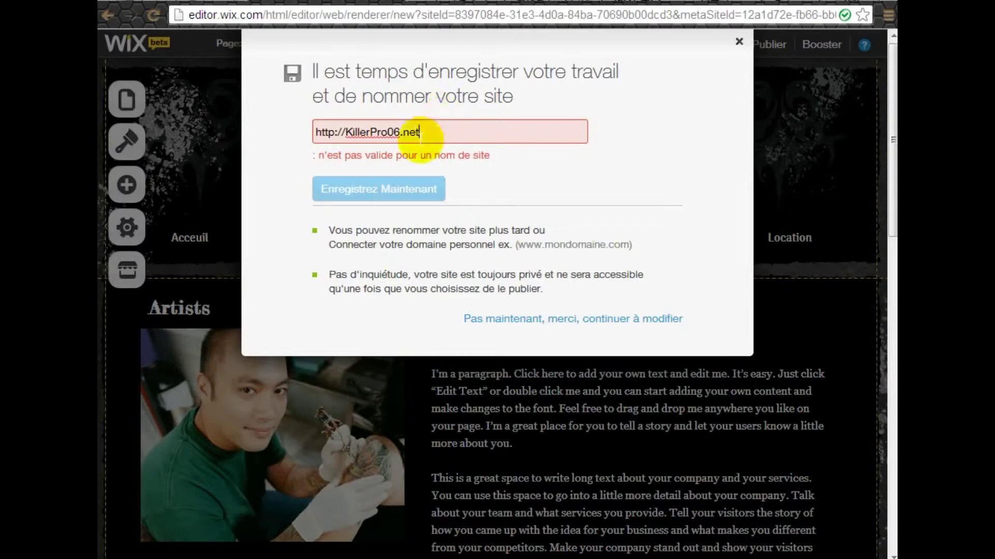
{"action": "key", "text": "BackSpace"}
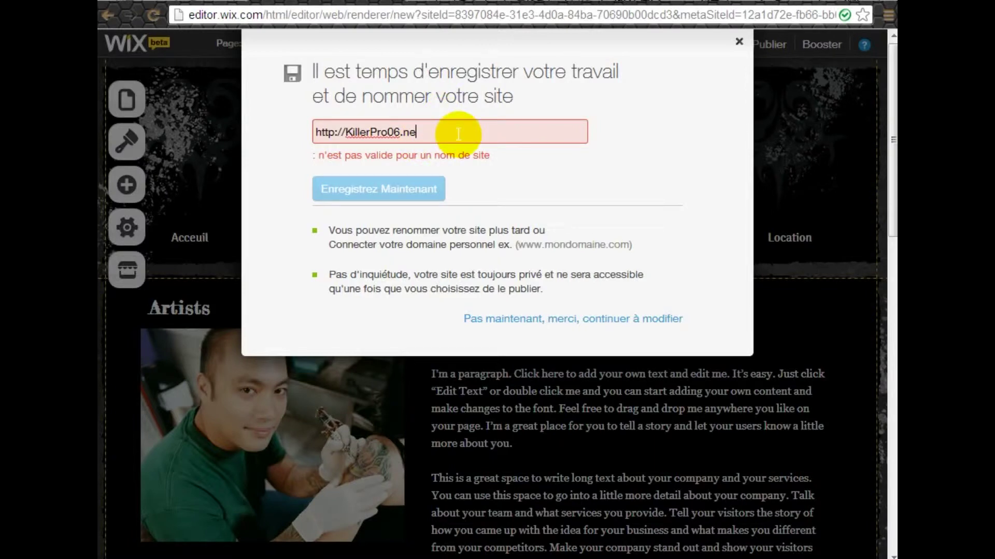
{"action": "key", "text": "BackSpace"}
{"action": "key", "text": "BackSpace"}
{"action": "key", "text": "BackSpace"}
{"action": "key", "text": "BackSpace"}
{"action": "key", "text": "BackSpace"}
{"action": "key", "text": "BackSpace"}
{"action": "key", "text": "BackSpace"}
{"action": "key", "text": "BackSpace"}
{"action": "key", "text": "BackSpace"}
{"action": "key", "text": "BackSpace"}
{"action": "key", "text": "BackSpace"}
{"action": "key", "text": "BackSpace"}
{"action": "key", "text": "BackSpace"}
{"action": "key", "text": "BackSpace"}
{"action": "key", "text": "BackSpace"}
{"action": "key", "text": "BackSpace"}
{"action": "key", "text": "BackSpace"}
{"action": "key", "text": "BackSpace"}
{"action": "key", "text": "BackSpace"}
{"action": "key", "text": "BackSpace"}
{"action": "key", "text": "BackSpace"}
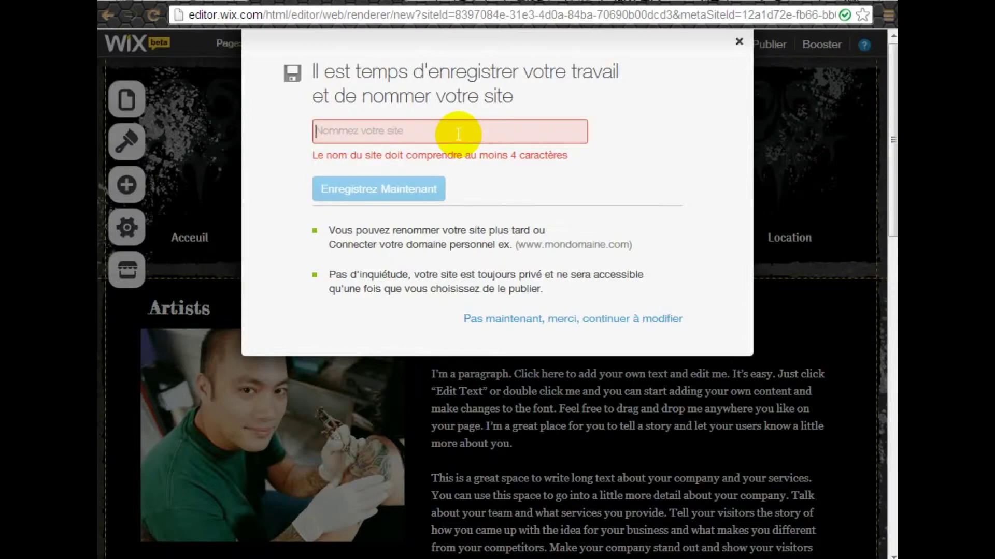
- Name the site 'TutobyKillerpro06' and save the work under that name
{"action": "type", "text": "Tutob"}
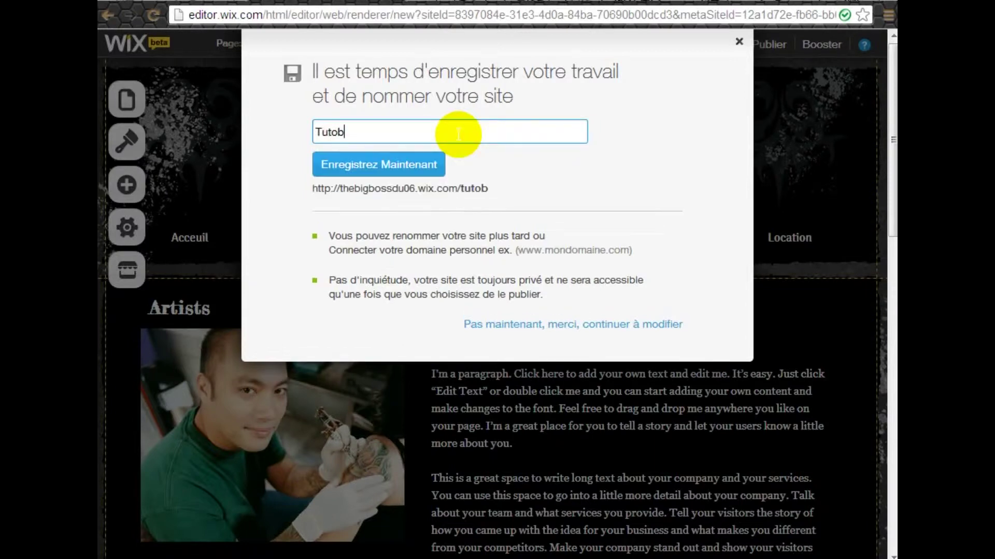
{"action": "type", "text": "yKillerpro"}
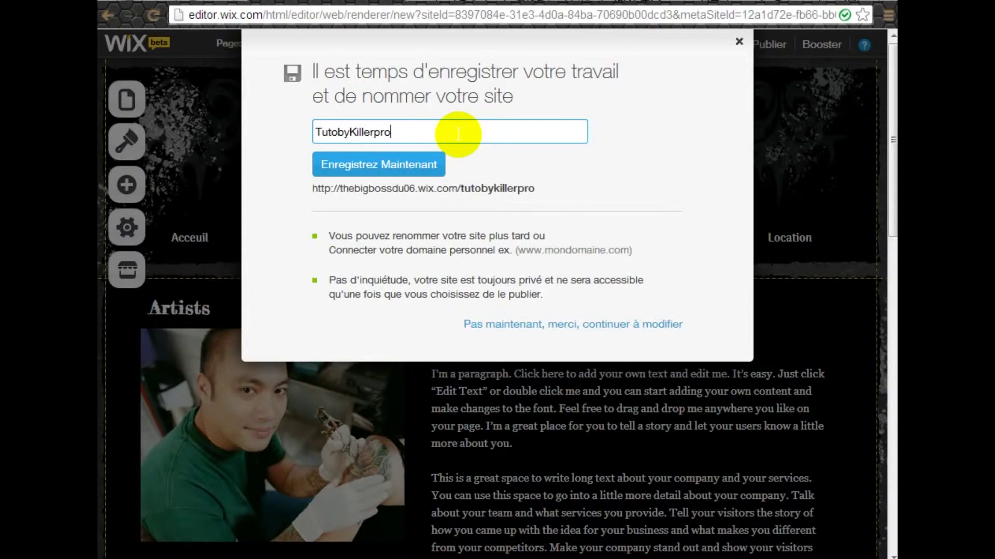
{"action": "type", "text": "06"}
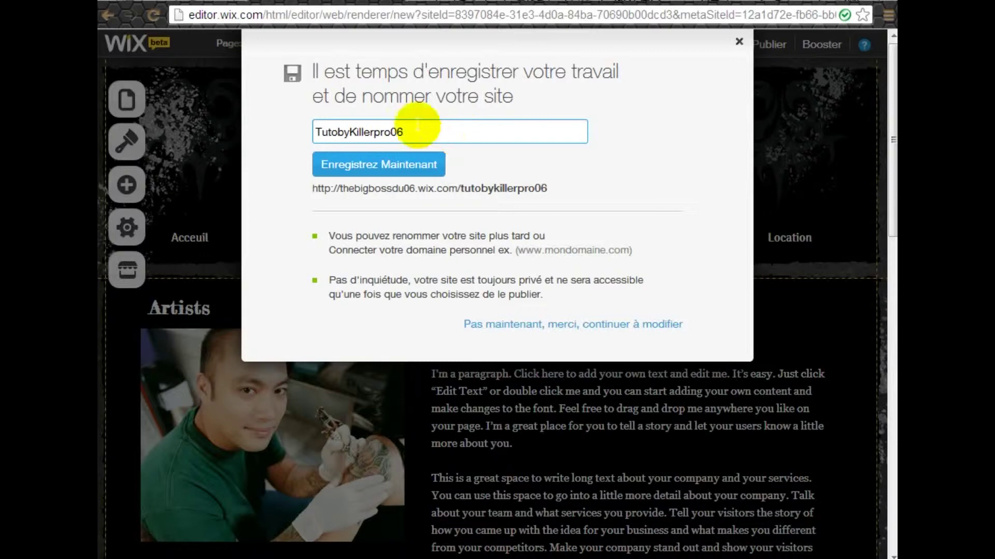
{"action": "left_click", "coordinate": [399, 167]}
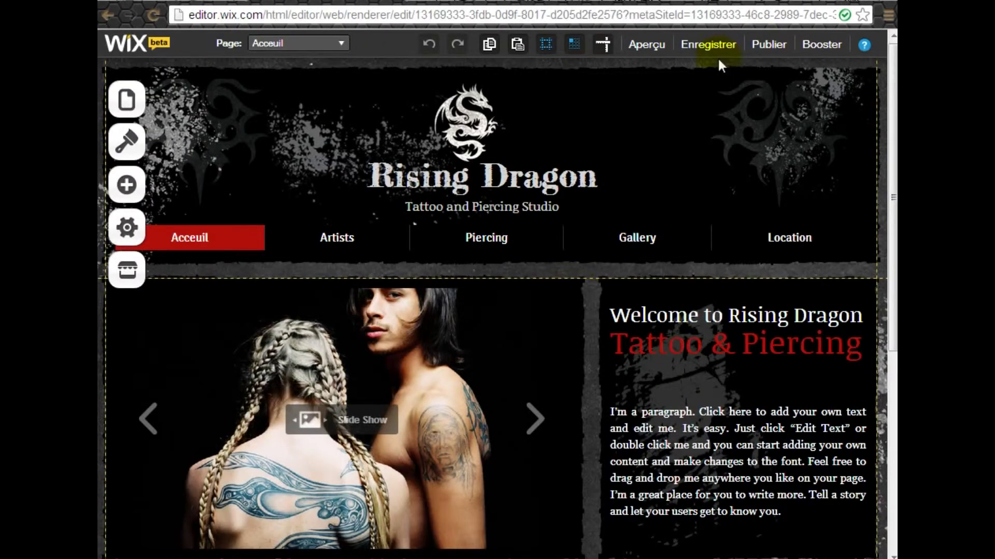
- Publish the saved site online at its Wix address, accepting the publishing settings as offered
{"action": "left_click", "coordinate": [780, 45]}
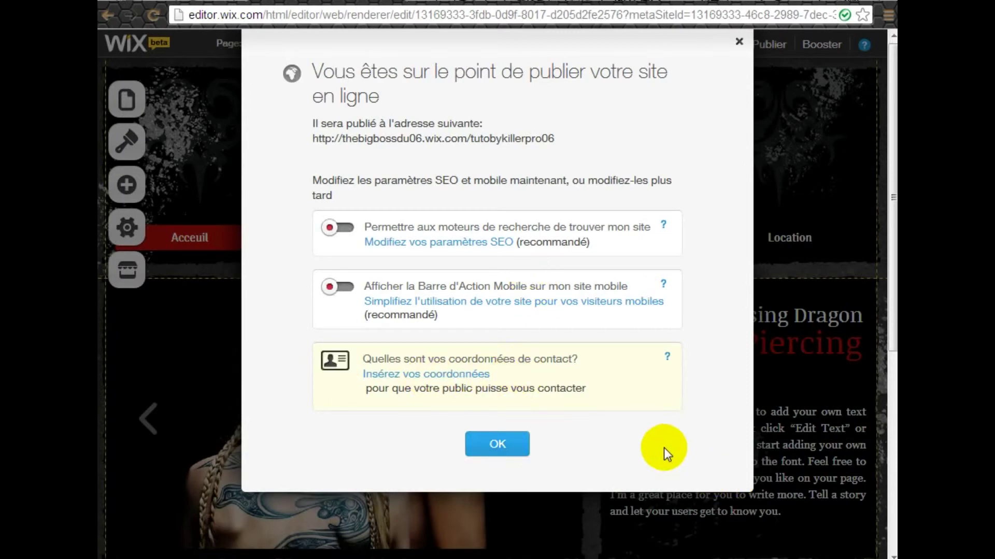
{"action": "left_click", "coordinate": [495, 444]}
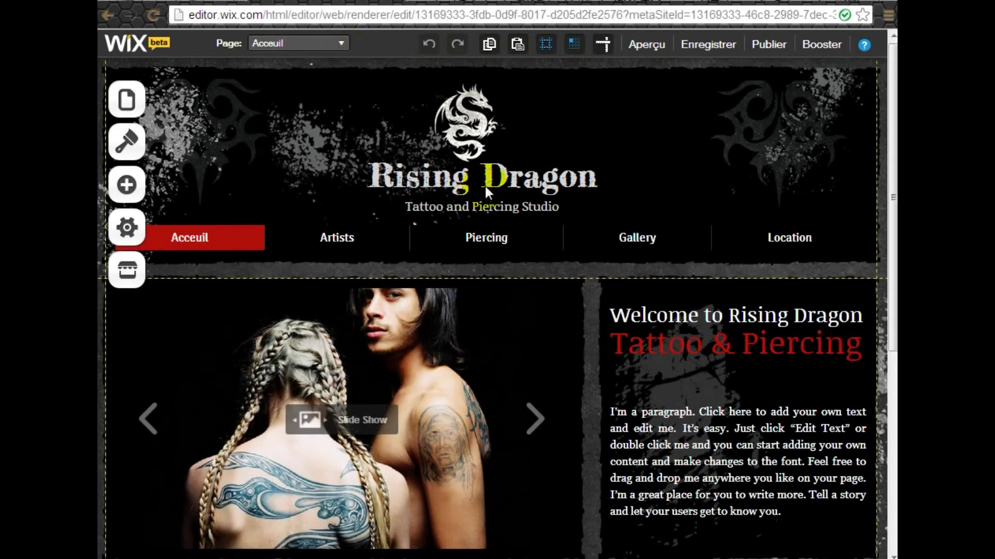
{"action": "scroll", "coordinate": [542, 216], "scroll_direction": "down", "scroll_amount": 6}
{"action": "scroll", "coordinate": [541, 208], "scroll_direction": "up", "scroll_amount": 6}
{"action": "left_click", "coordinate": [671, 136]}
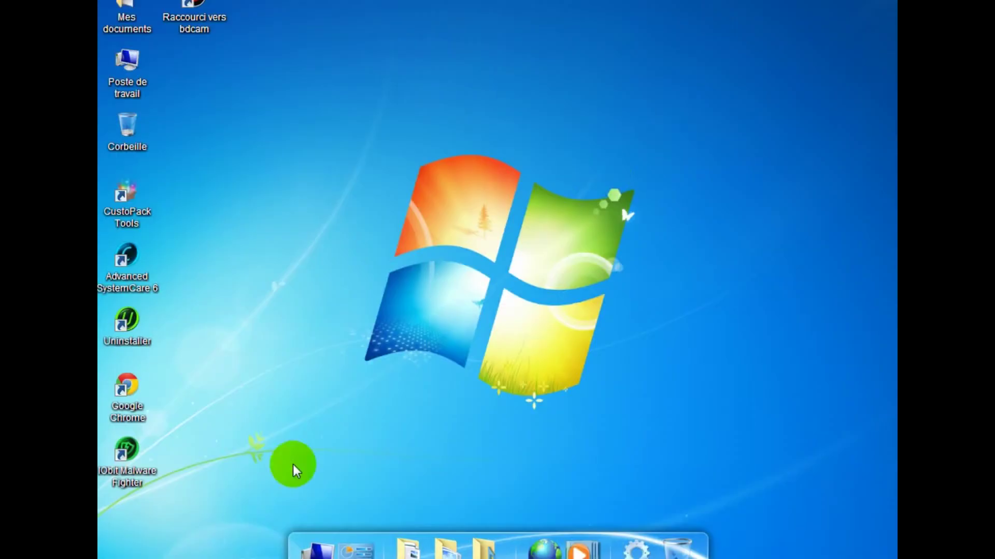
{"action": "left_click", "coordinate": [343, 123]}
{"action": "left_click_drag", "start_coordinate": [397, 144], "coordinate": [648, 430]}
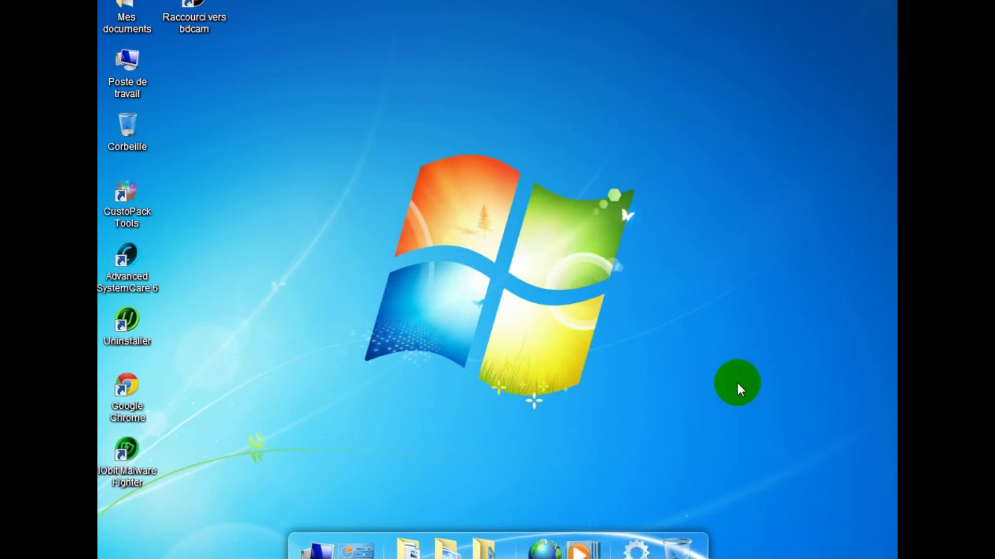